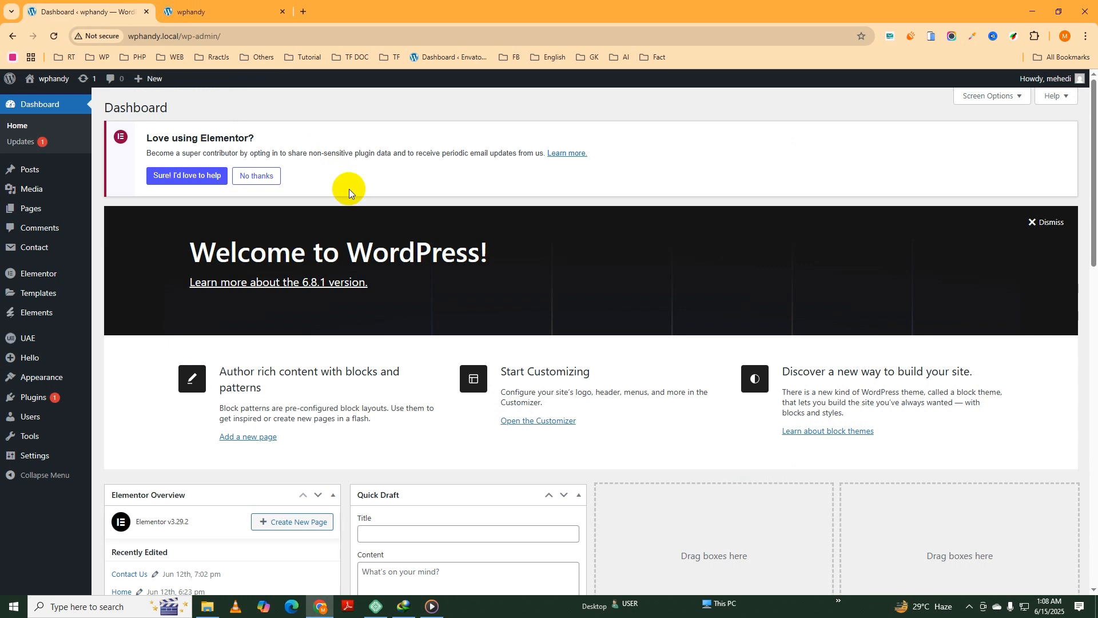
# Step: Upload clcar-v1.1.7.zip and Marketplace.pdf from the "downloadable file" folder in Downloads as new media files
pyautogui.moveTo(30, 196)
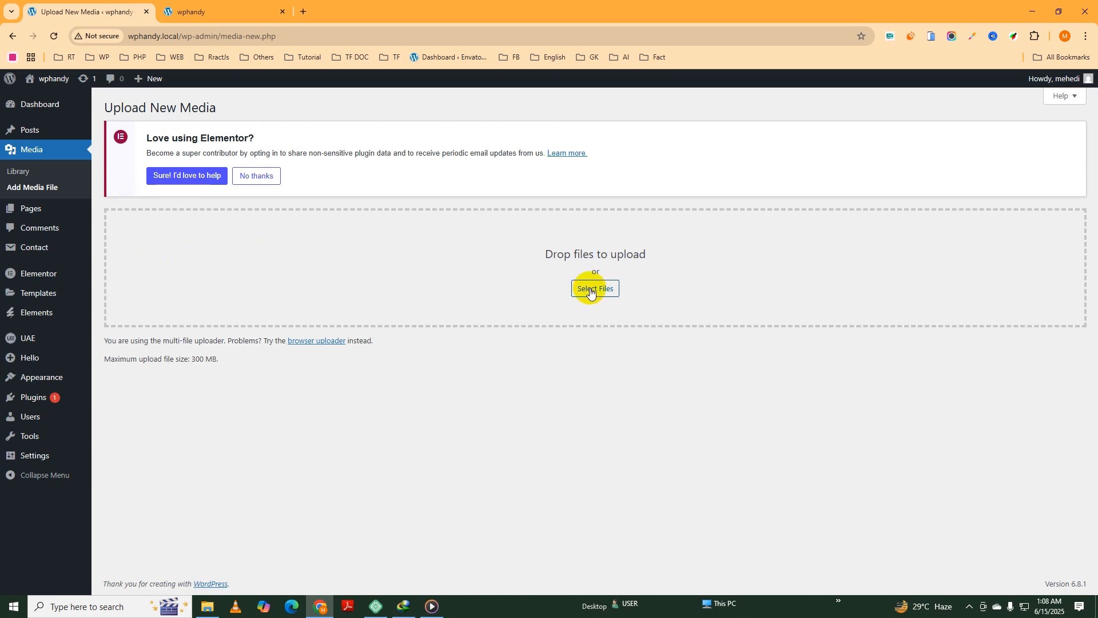
pyautogui.click(591, 291)
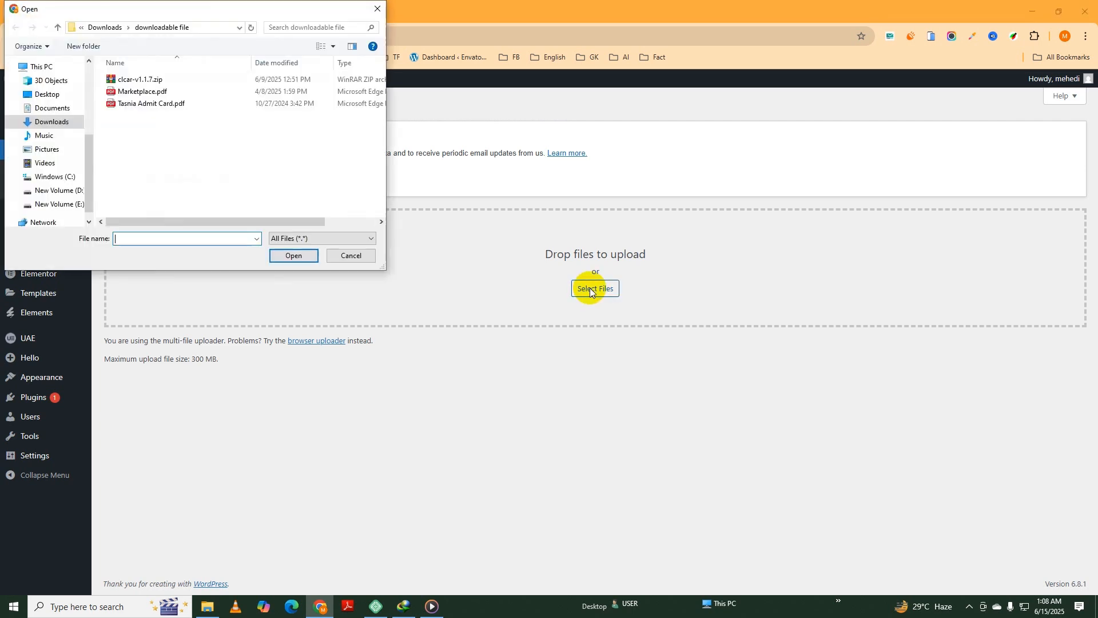
pyautogui.click(62, 122)
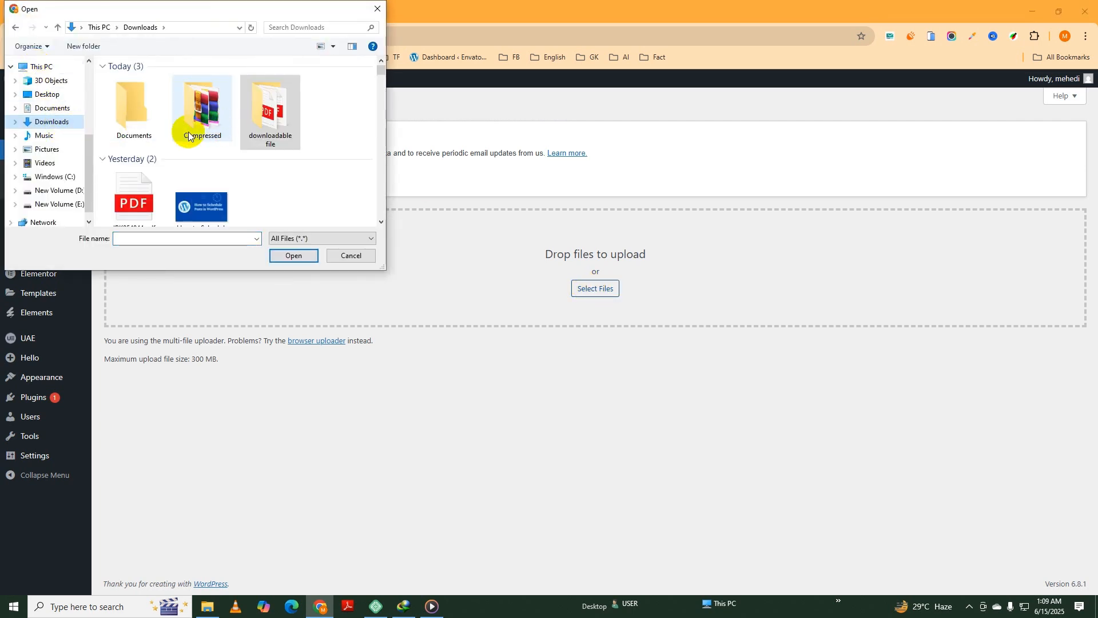
pyautogui.doubleClick(278, 132)
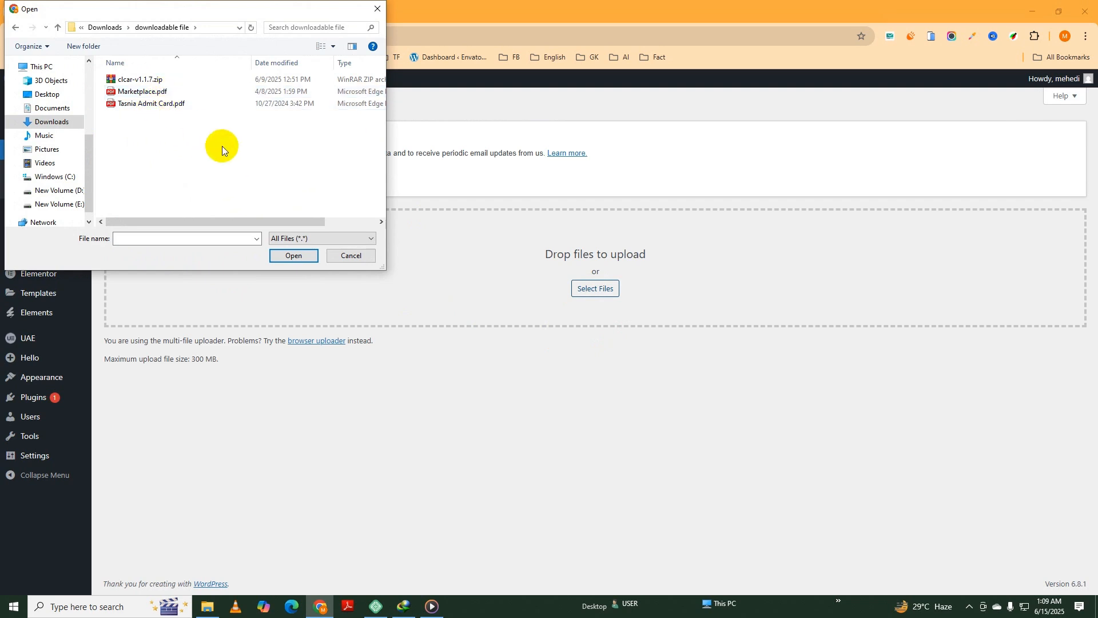
pyautogui.click(143, 80)
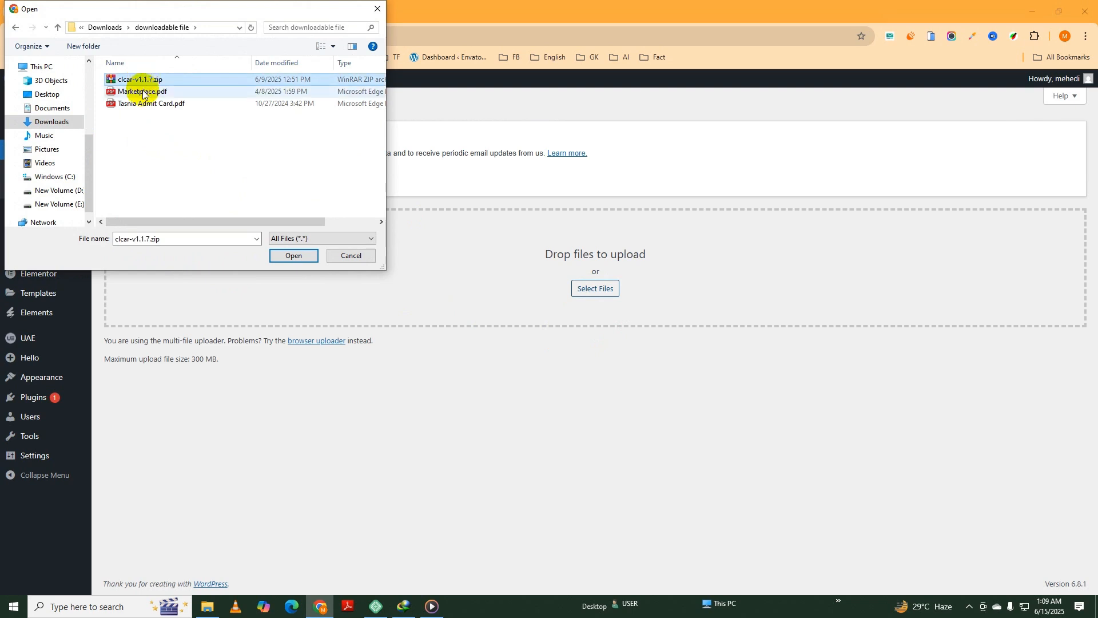
pyautogui.keyDown('ctrl'); pyautogui.click(143, 92); pyautogui.keyUp('ctrl')
pyautogui.click(294, 253)
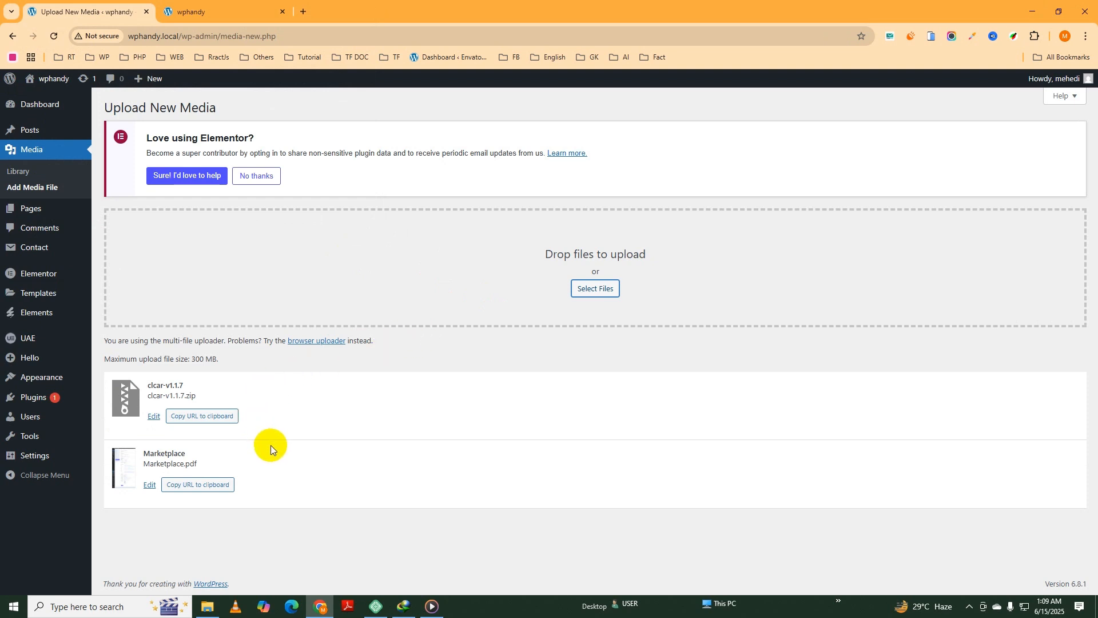
# Step: Copy the file URL of clcar-v1.1.7.zip from its attachment details in the Media Library
pyautogui.click(32, 174)
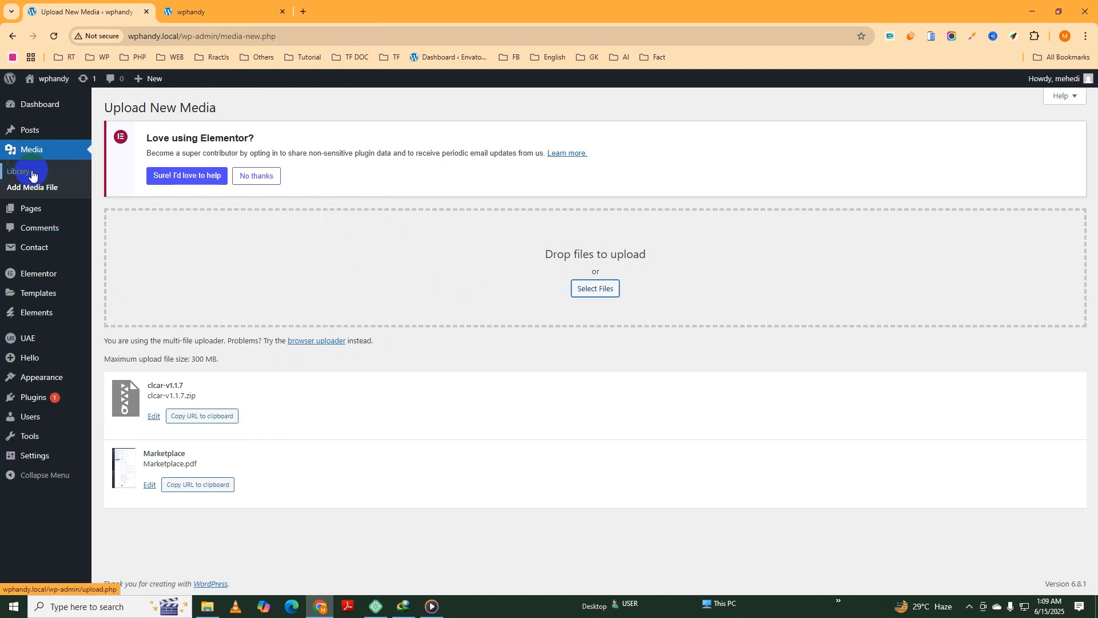
pyautogui.click(19, 173)
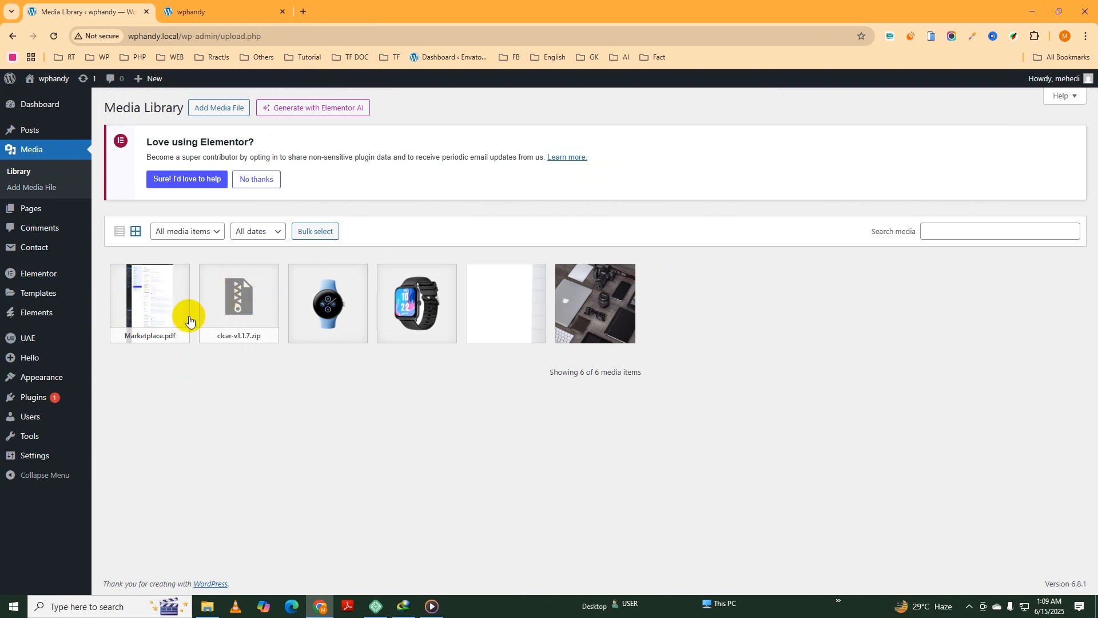
pyautogui.click(239, 313)
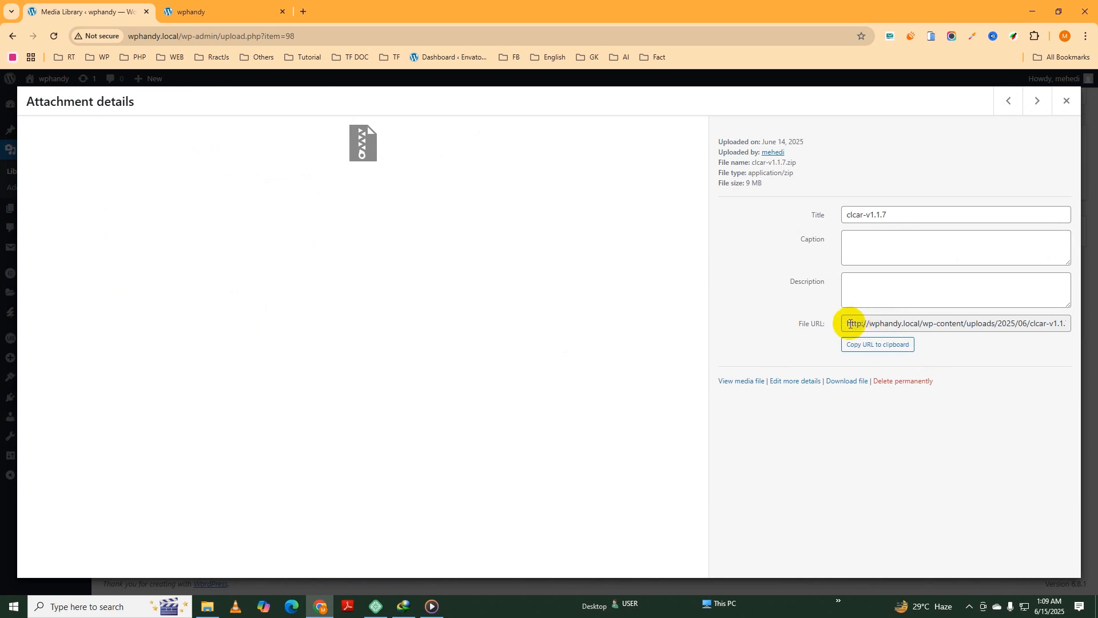
pyautogui.moveTo(847, 322); pyautogui.dragTo(1069, 323)
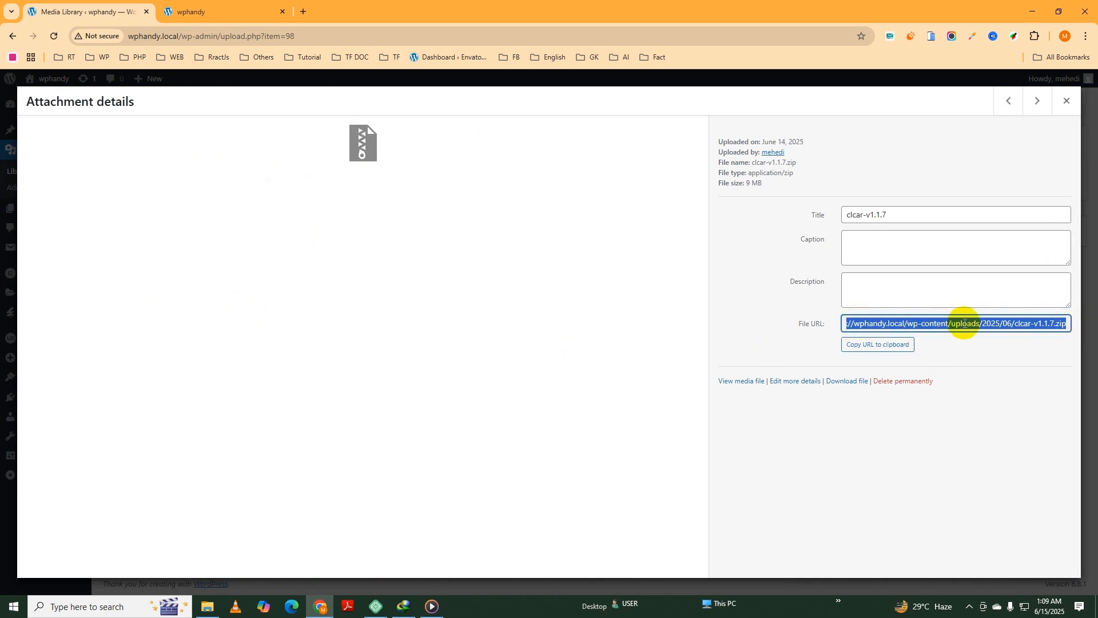
pyautogui.click(767, 331)
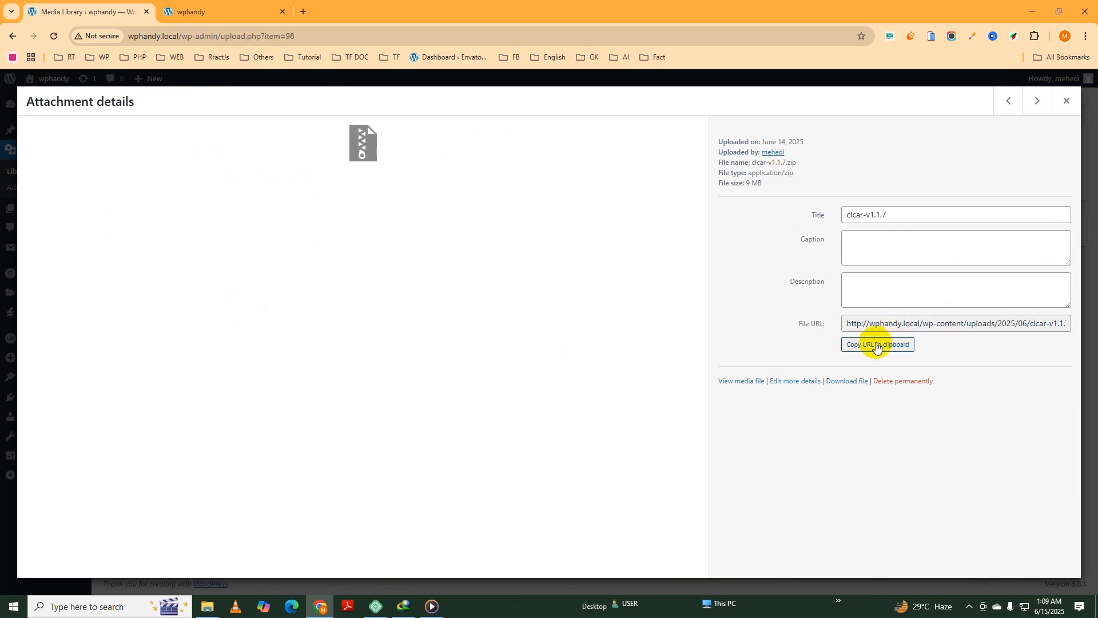
pyautogui.click(875, 346)
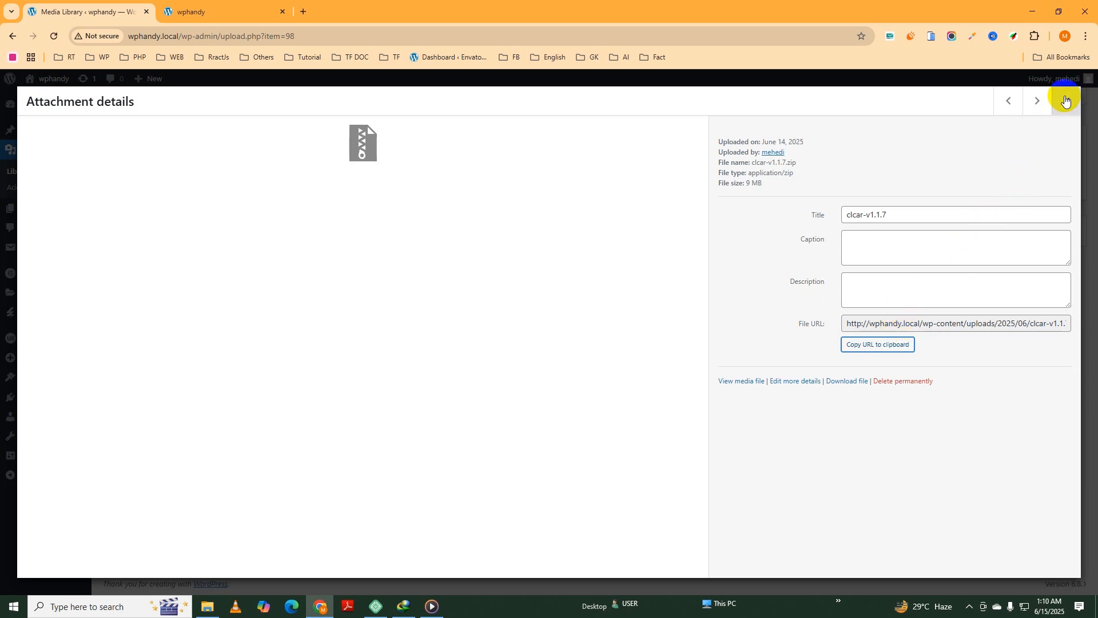
pyautogui.click(1065, 100)
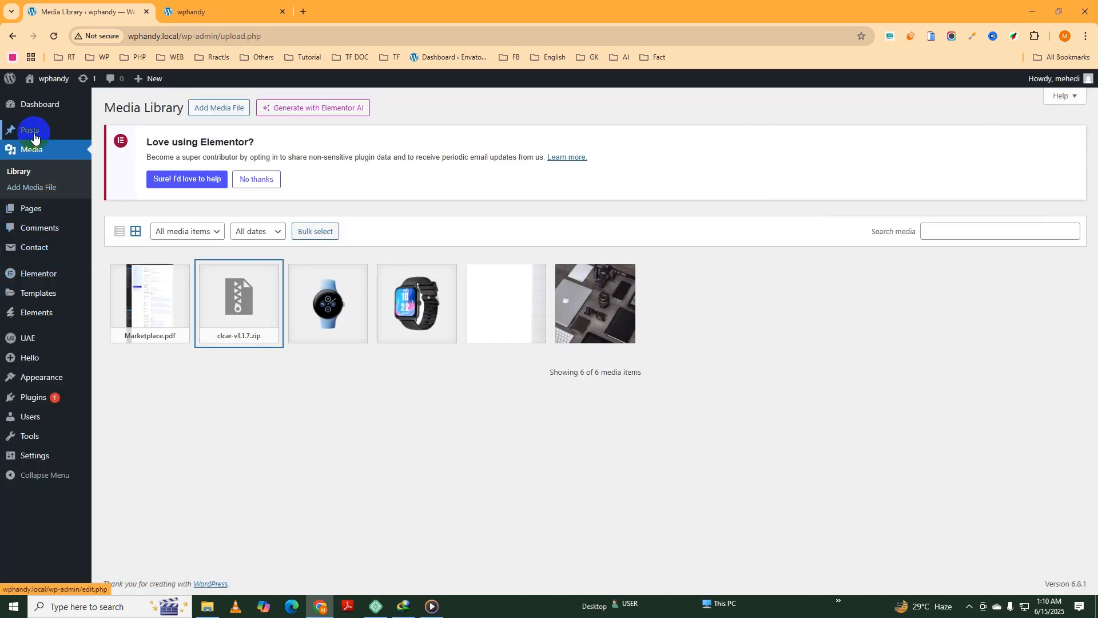
# Step: View the published "What is Lorem Ipsum?" post in a new browser tab from the list of posts
pyautogui.moveTo(23, 130)
pyautogui.click(115, 132)
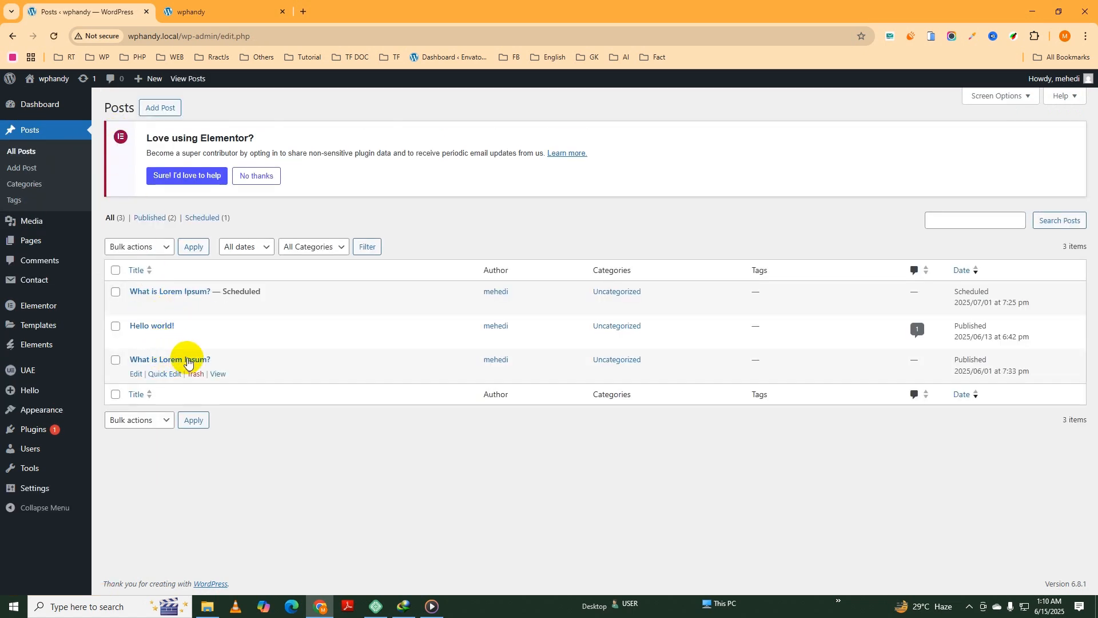
pyautogui.click(218, 375)
pyautogui.rightClick(219, 374)
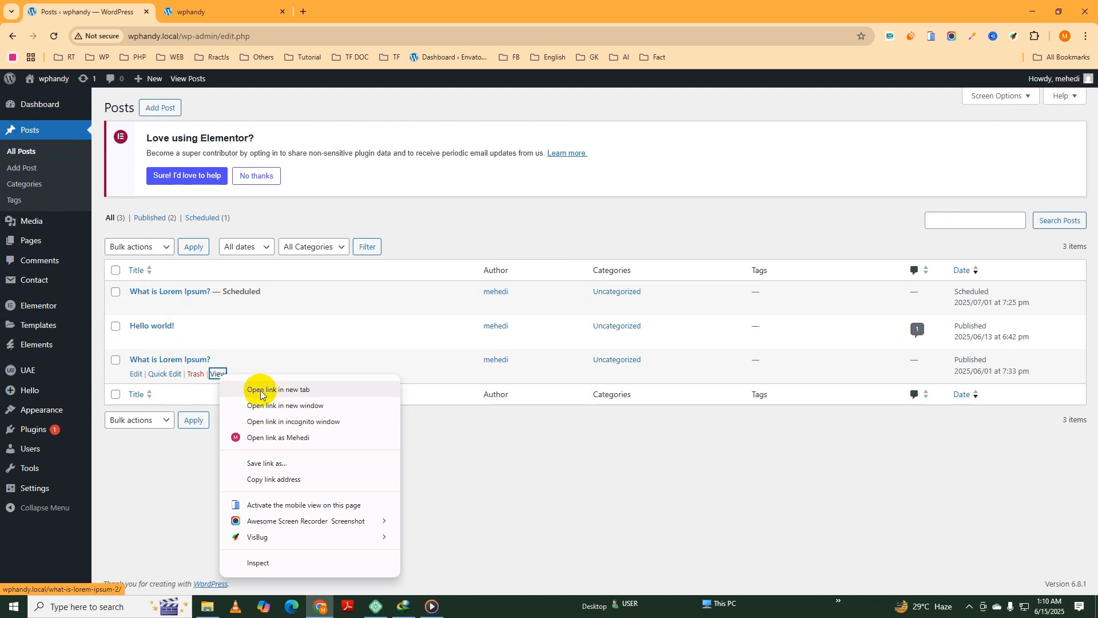
pyautogui.click(267, 385)
pyautogui.click(226, 11)
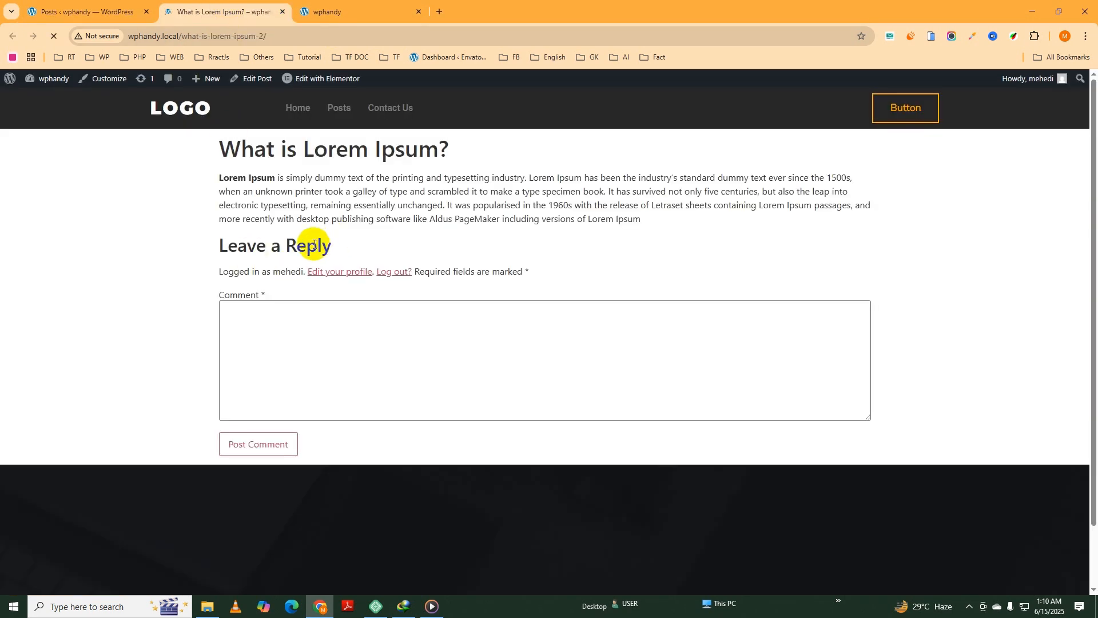
# Step: Open the published "What is Lorem Ipsum?" post for editing in a new browser tab from the list of posts
pyautogui.click(114, 12)
pyautogui.rightClick(135, 373)
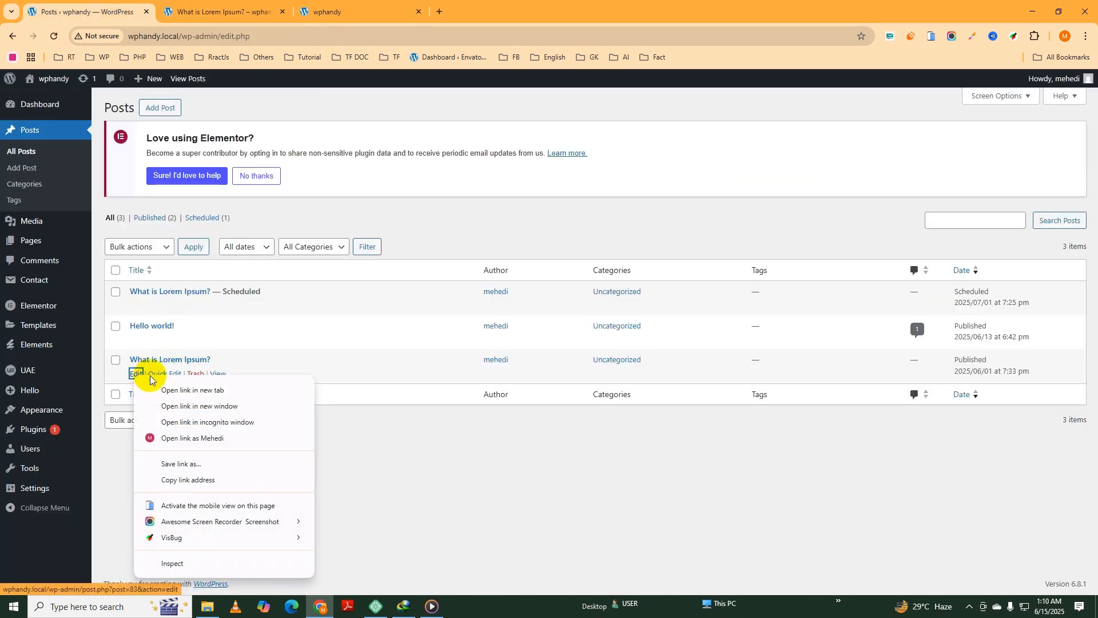
pyautogui.click(172, 385)
pyautogui.moveTo(378, 12); pyautogui.dragTo(266, 13)
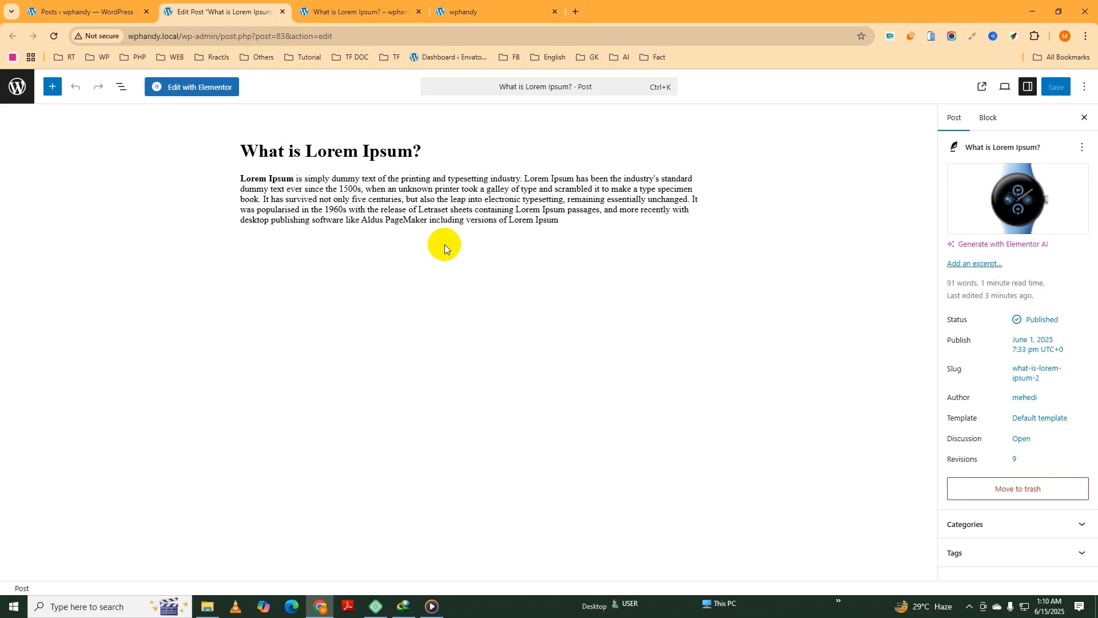
# Step: Add a new paragraph reading "Download File" below the post's existing text
pyautogui.click(559, 222)
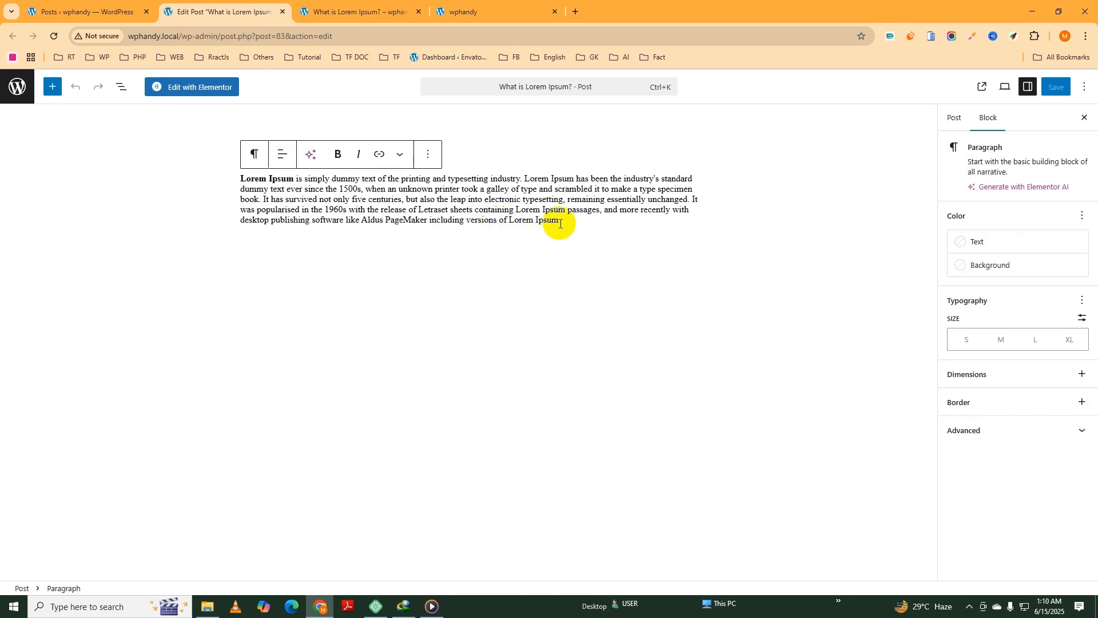
pyautogui.press('Return')
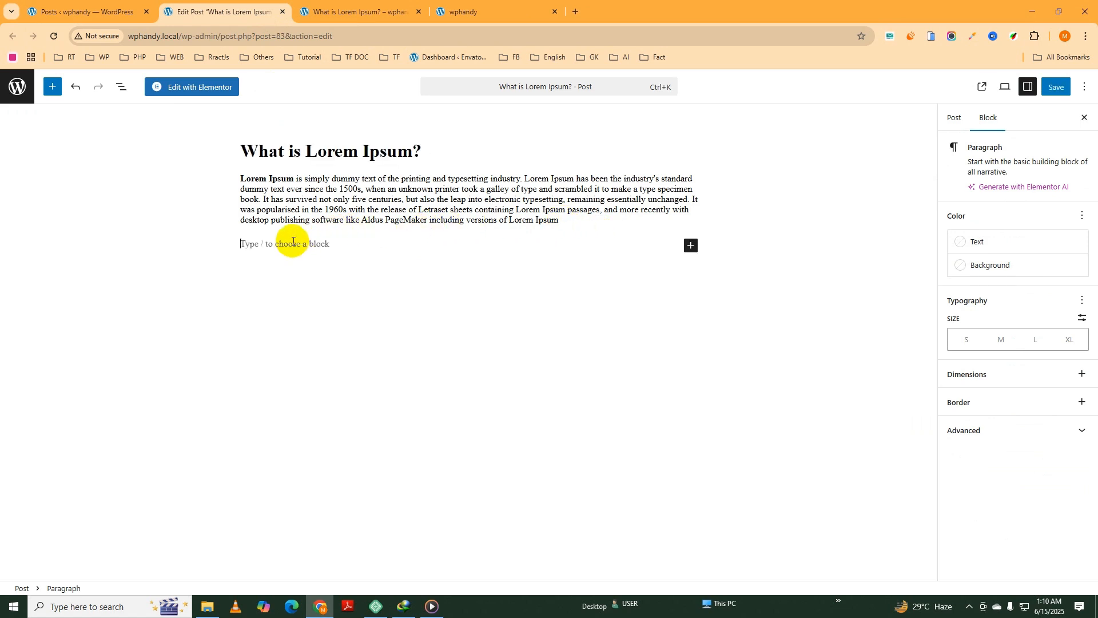
pyautogui.write('Download File')
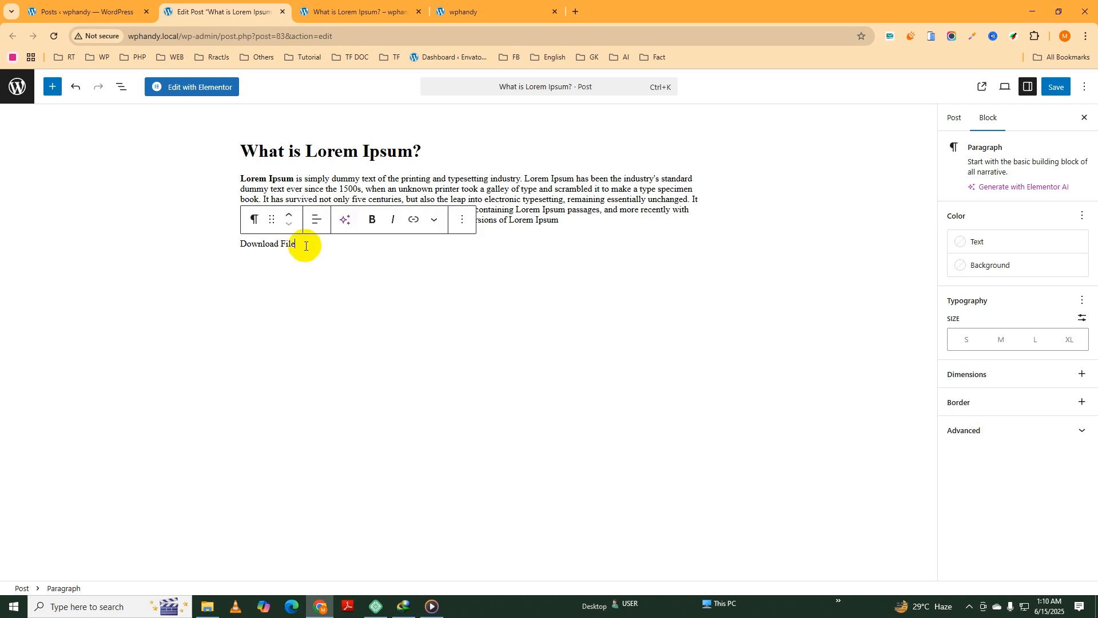
# Step: Link the "Download File" text to the copied URL of clcar-v1.1.7.zip
pyautogui.moveTo(302, 245); pyautogui.dragTo(232, 243)
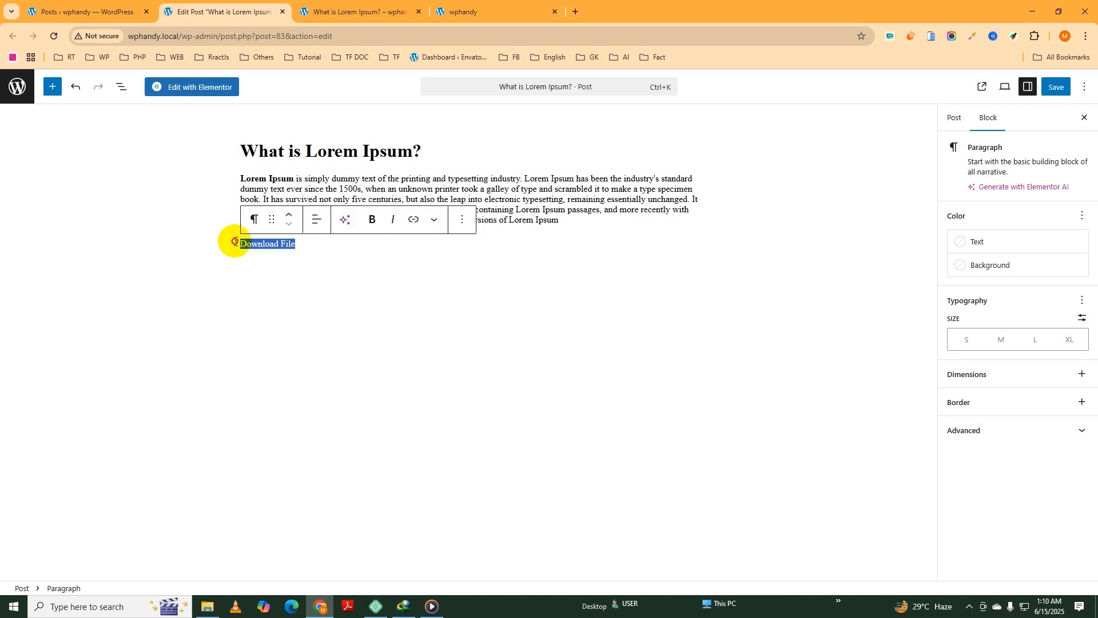
pyautogui.click(414, 222)
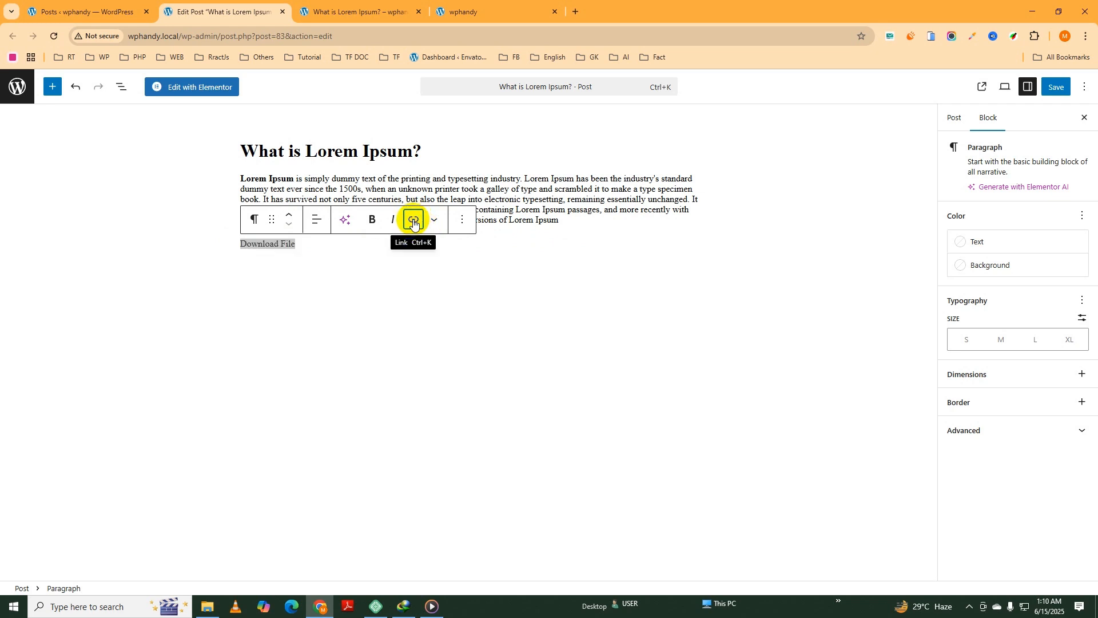
pyautogui.click(221, 276)
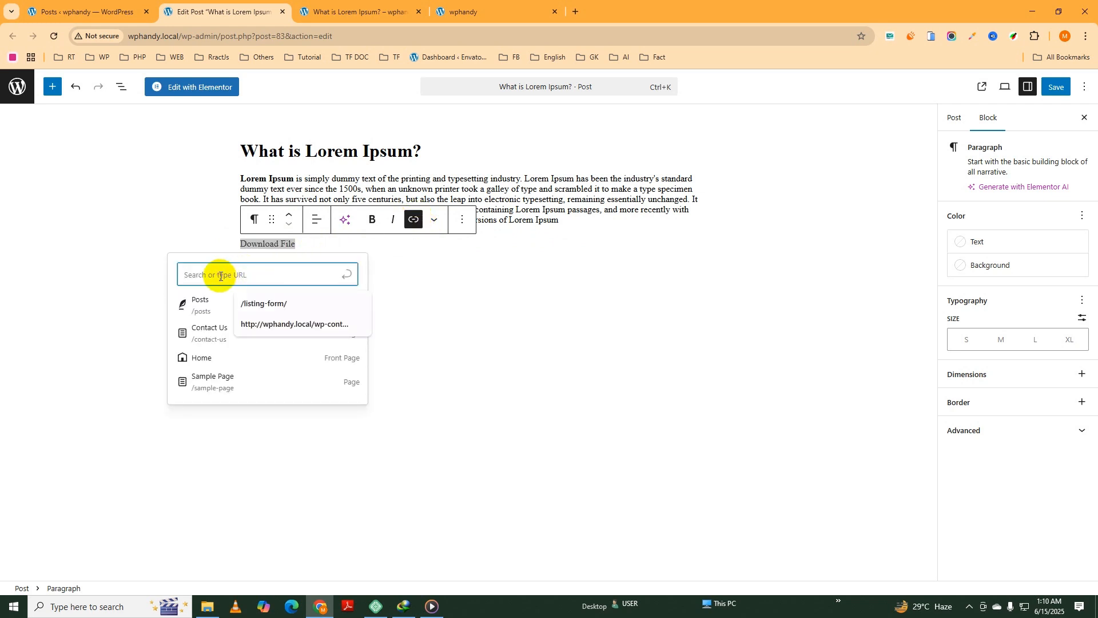
pyautogui.hotkey('ctrl', 'v')
pyautogui.hotkey('ctrl', 'f')
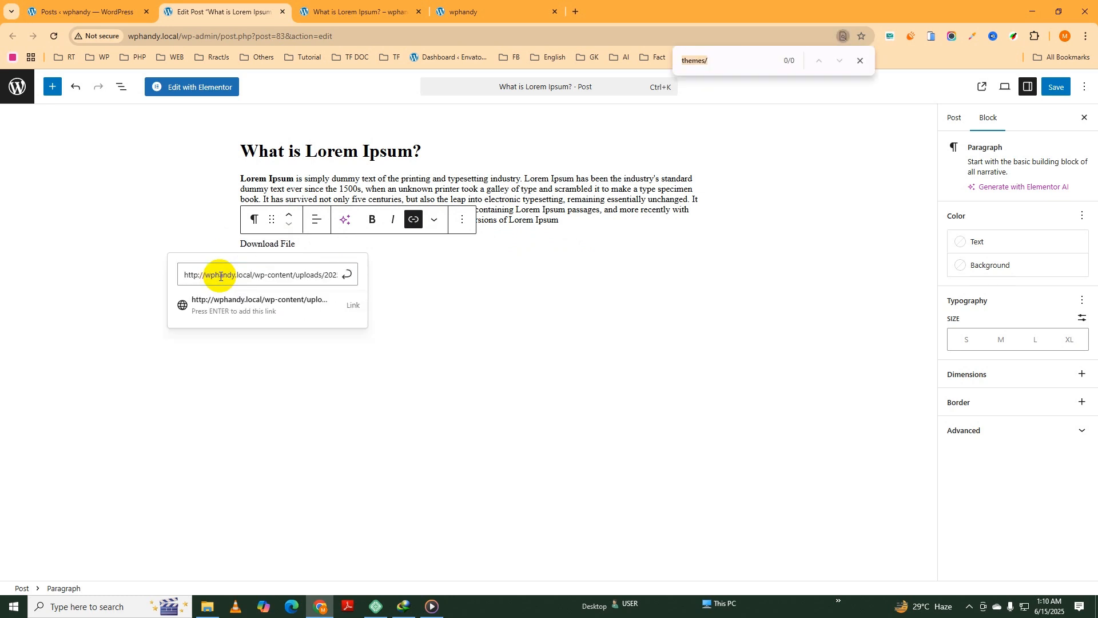
pyautogui.click(351, 305)
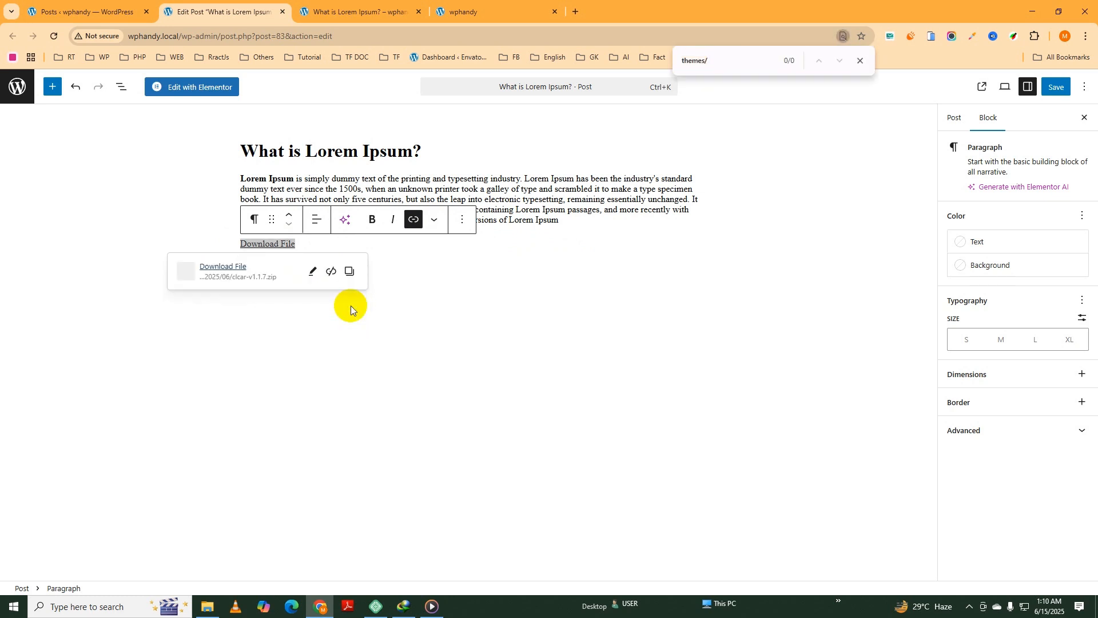
# Step: Set the "Download File" link to open in a new tab and save the post
pyautogui.click(312, 272)
pyautogui.click(201, 361)
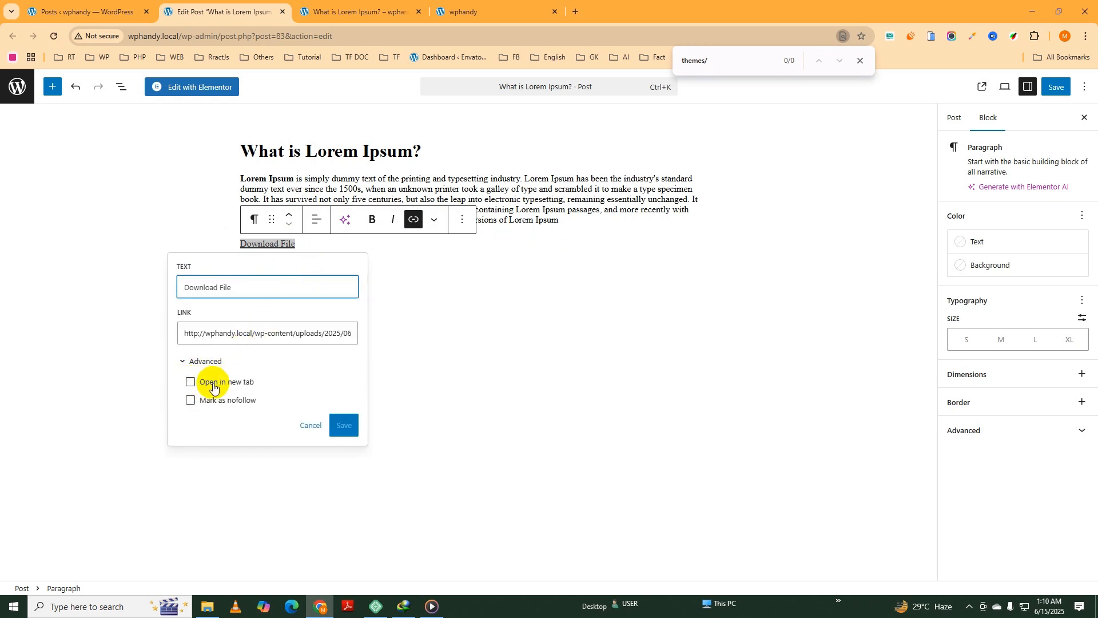
pyautogui.click(191, 382)
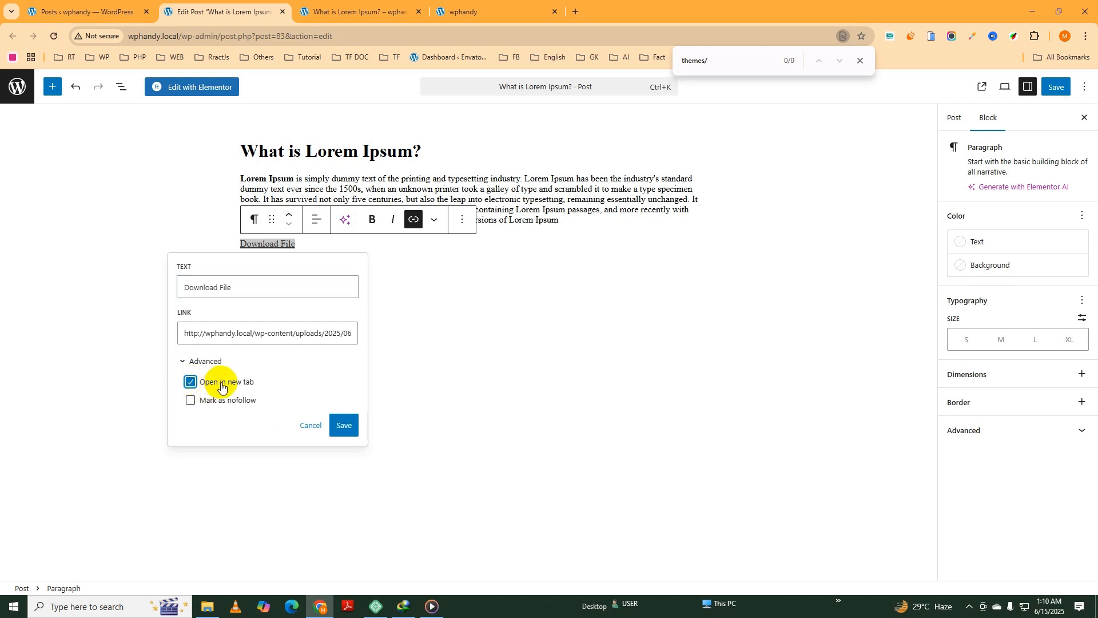
pyautogui.click(343, 424)
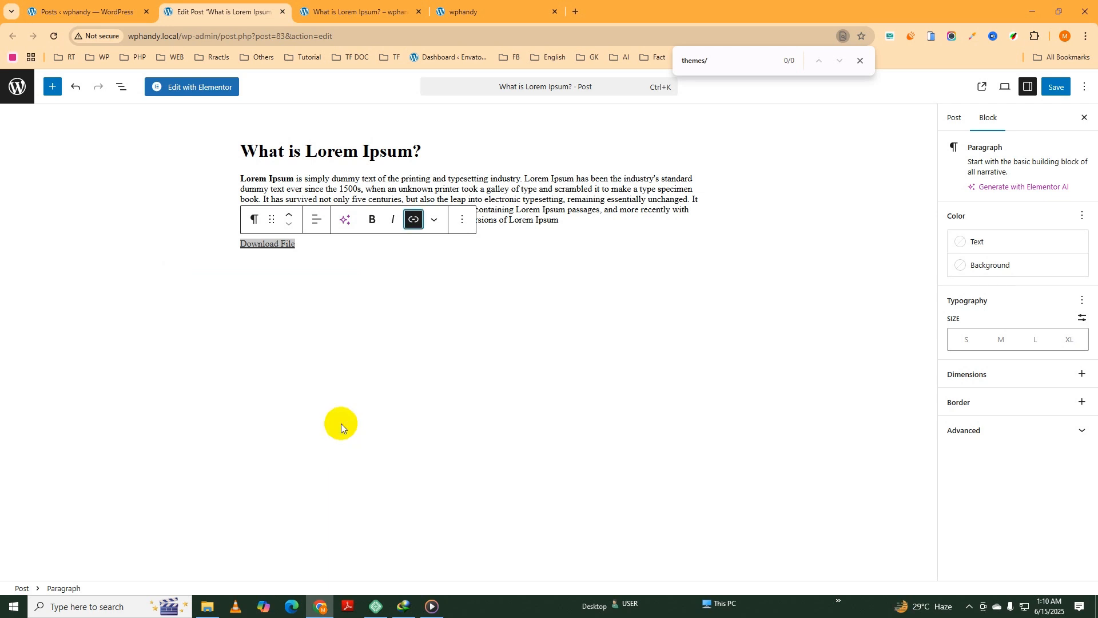
pyautogui.click(1057, 90)
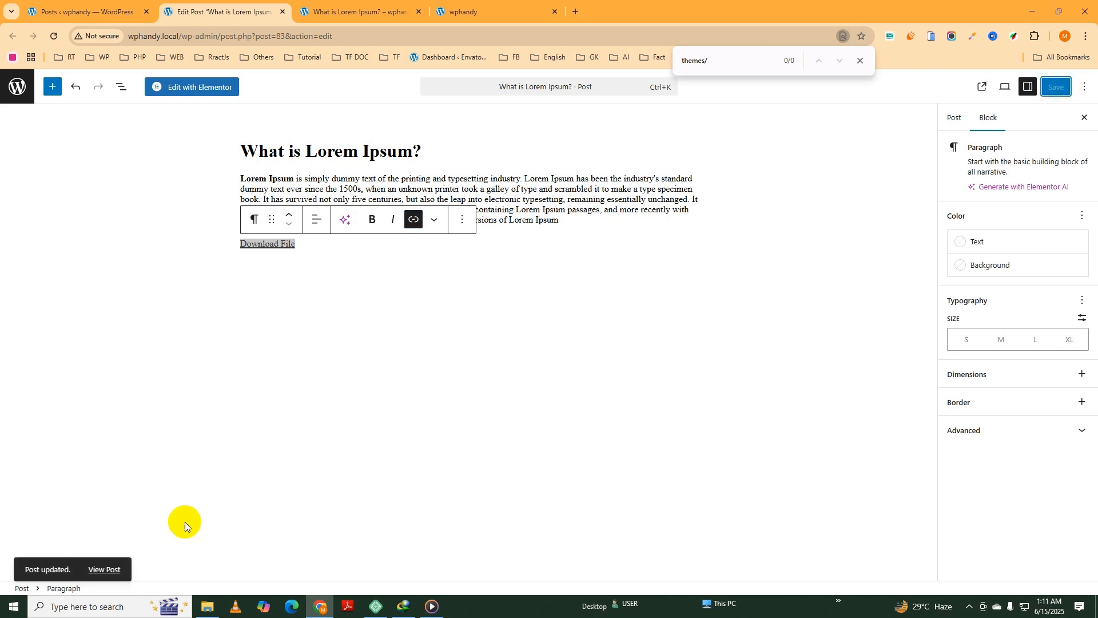
# Step: Download clcar-v1.1.7.zip through the "Download File" link on the updated live post and show the saved file in its folder
pyautogui.click(115, 570)
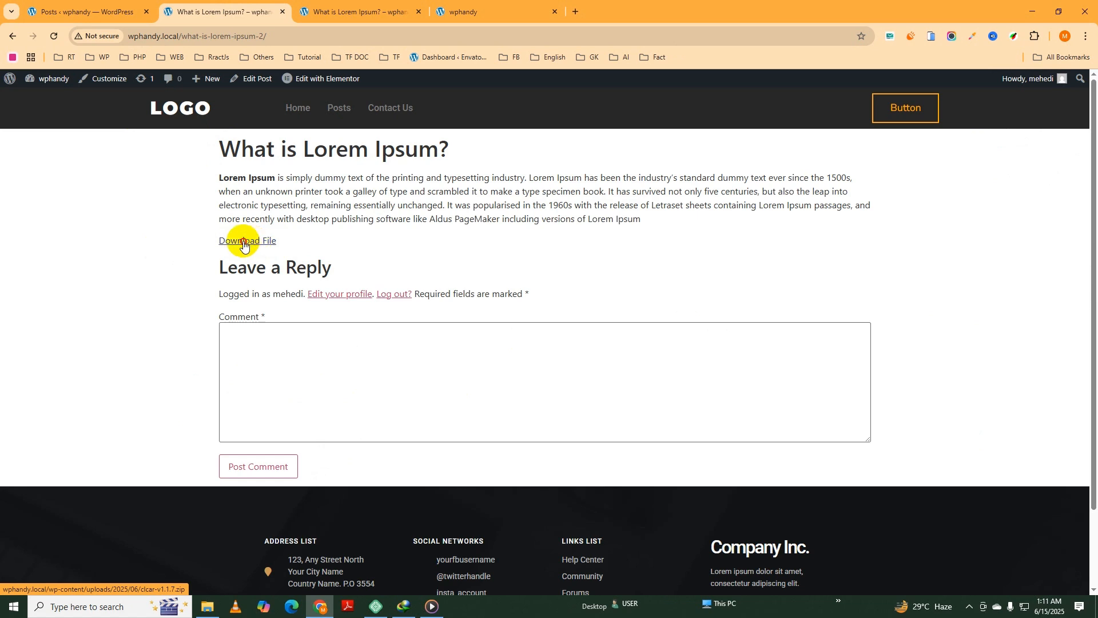
pyautogui.click(268, 246)
pyautogui.click(521, 344)
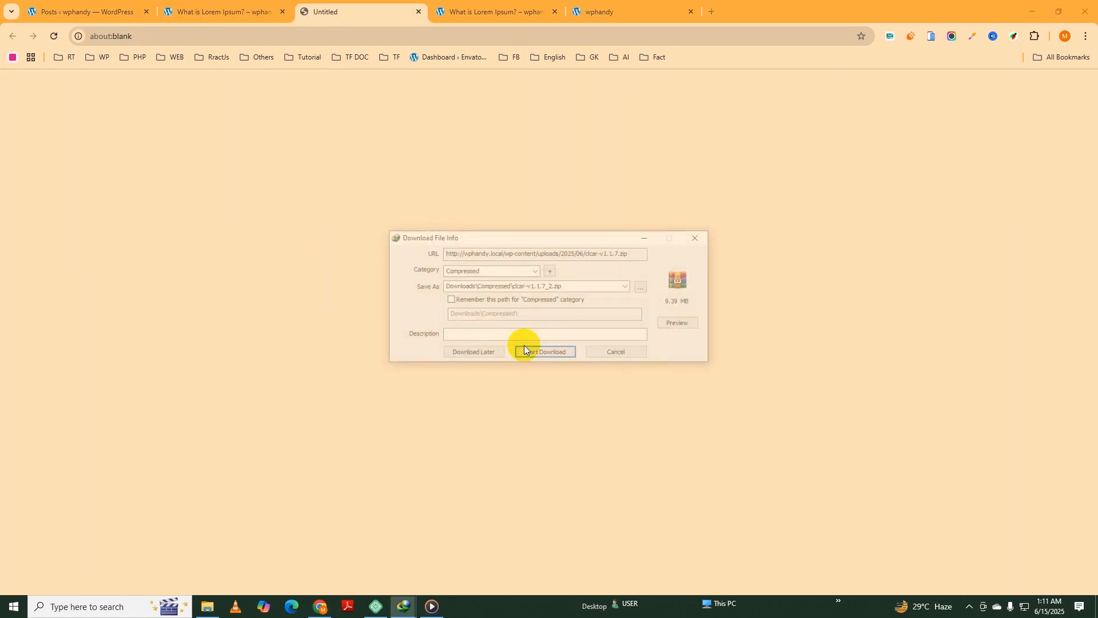
pyautogui.click(539, 354)
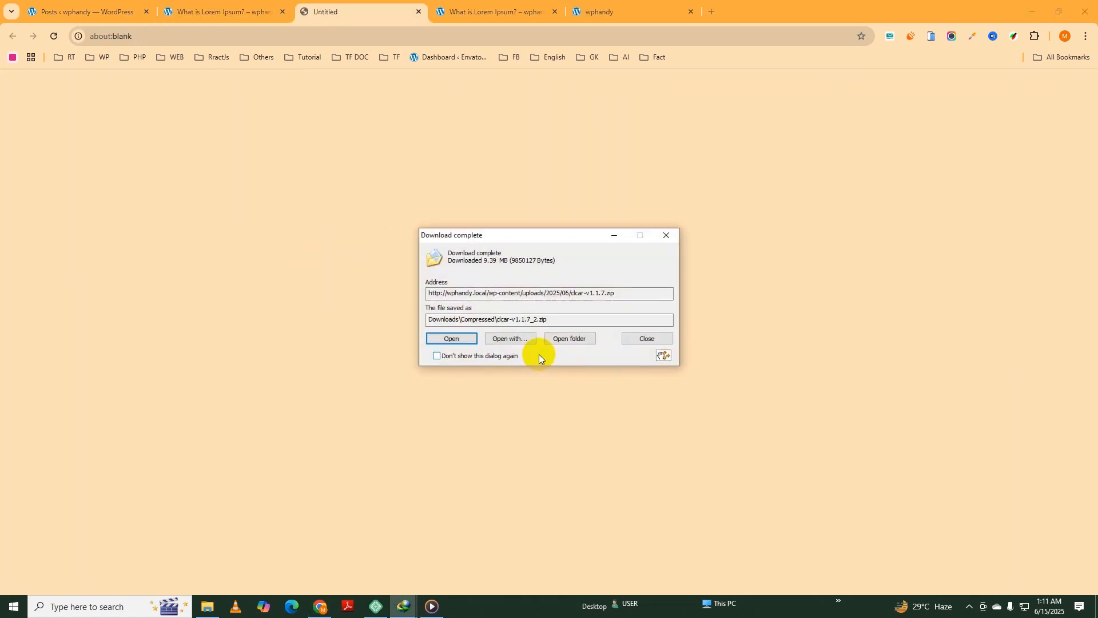
pyautogui.click(567, 338)
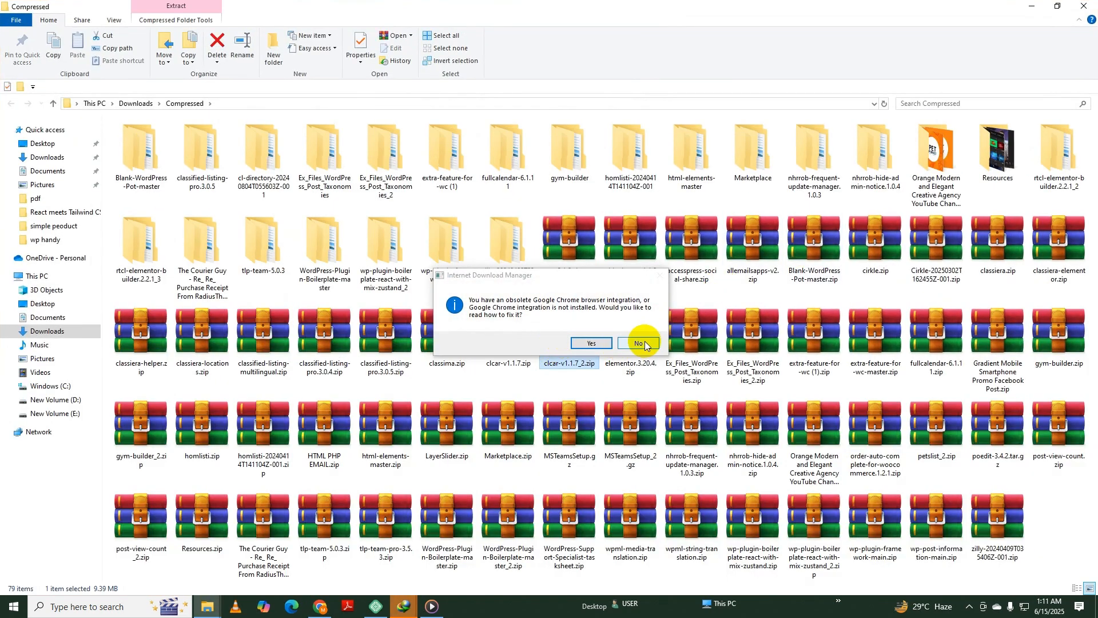
pyautogui.click(641, 343)
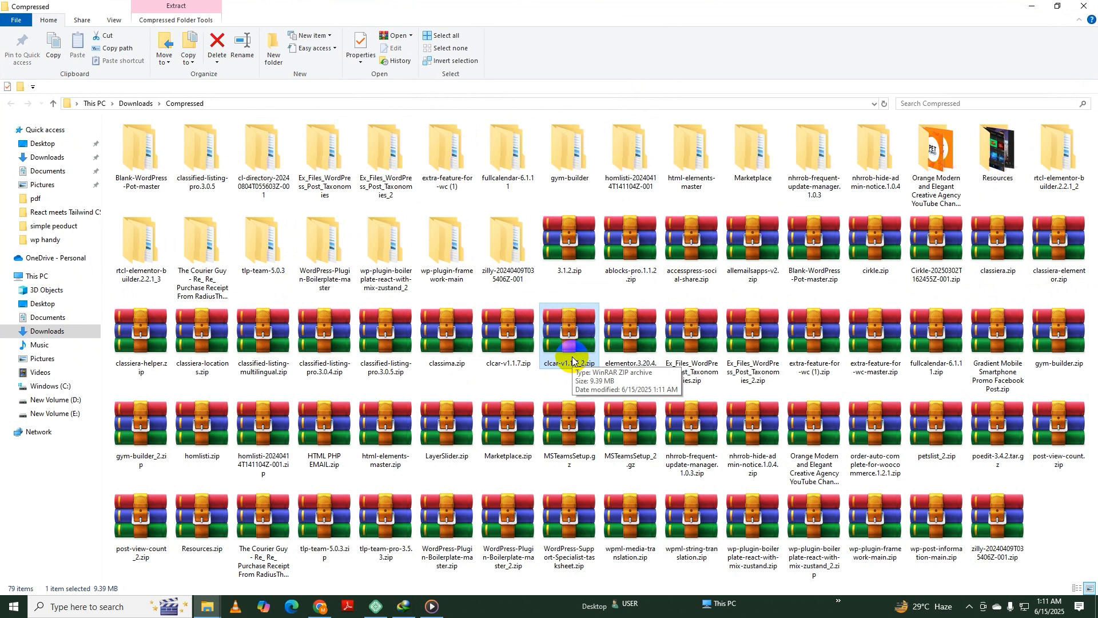
# Step: Switch to Chrome and copy the file URL of Marketplace.pdf from its attachment details in the Media Library
pyautogui.moveTo(318, 611)
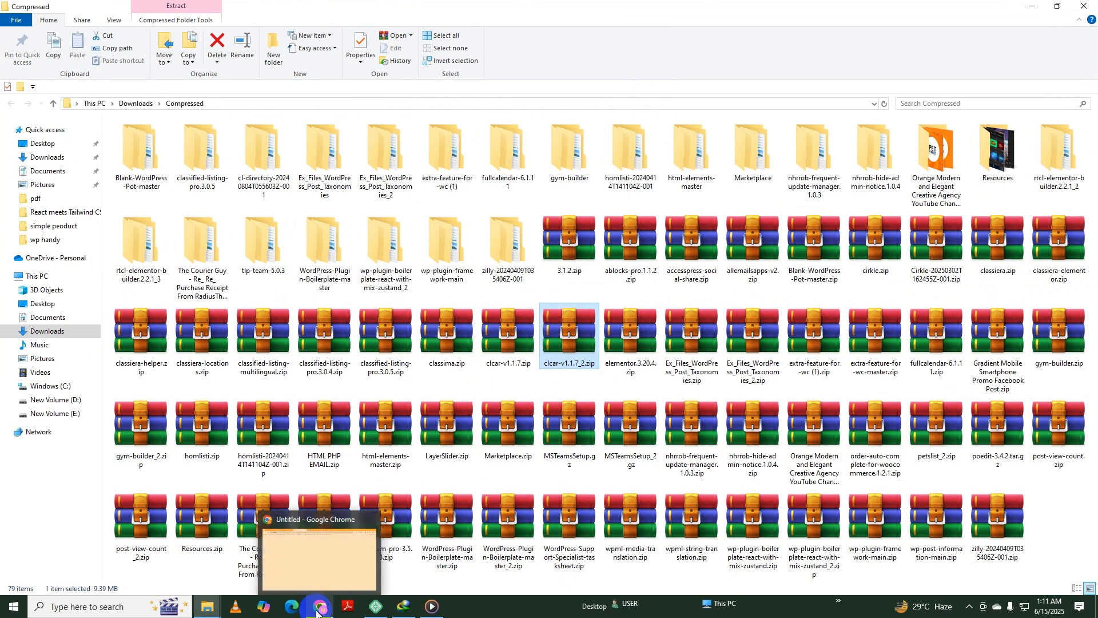
pyautogui.click(319, 549)
pyautogui.click(91, 12)
pyautogui.click(68, 154)
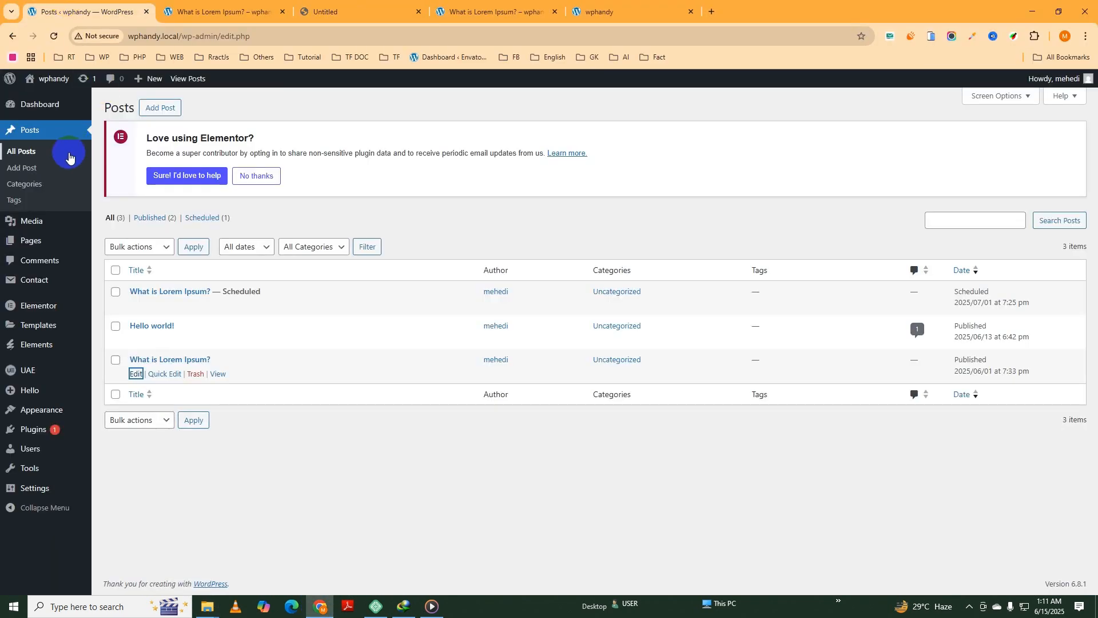
pyautogui.click(36, 223)
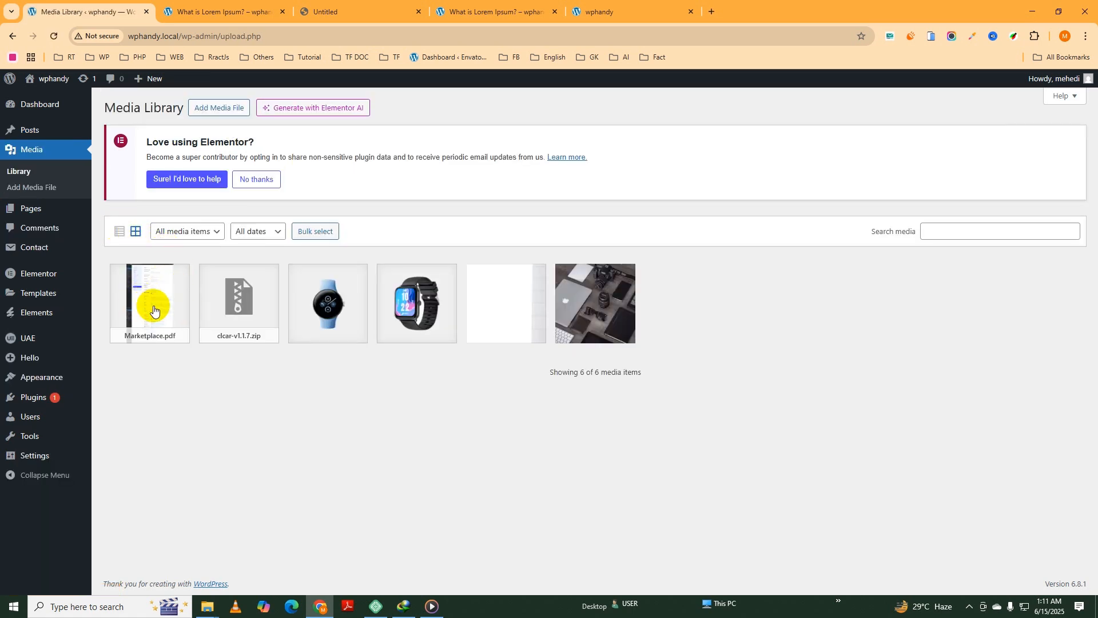
pyautogui.click(153, 309)
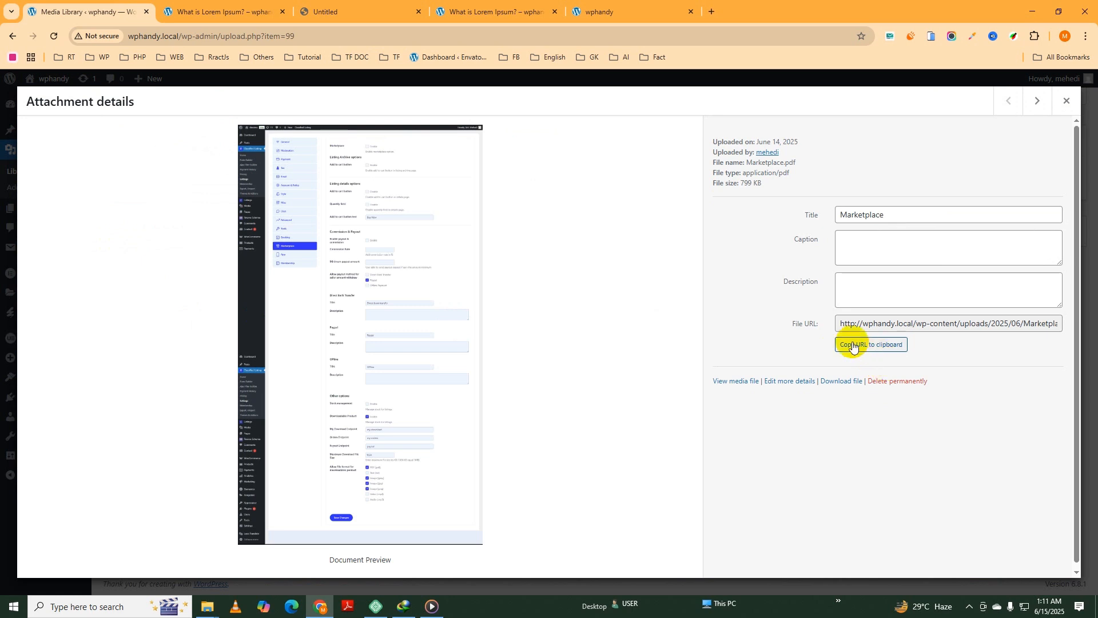
pyautogui.moveTo(839, 323); pyautogui.dragTo(1094, 332)
pyautogui.hotkey('ctrl', 'c')
# Step: Open the live "What is Lorem Ipsum?" post for editing in a new browser tab
pyautogui.click(220, 10)
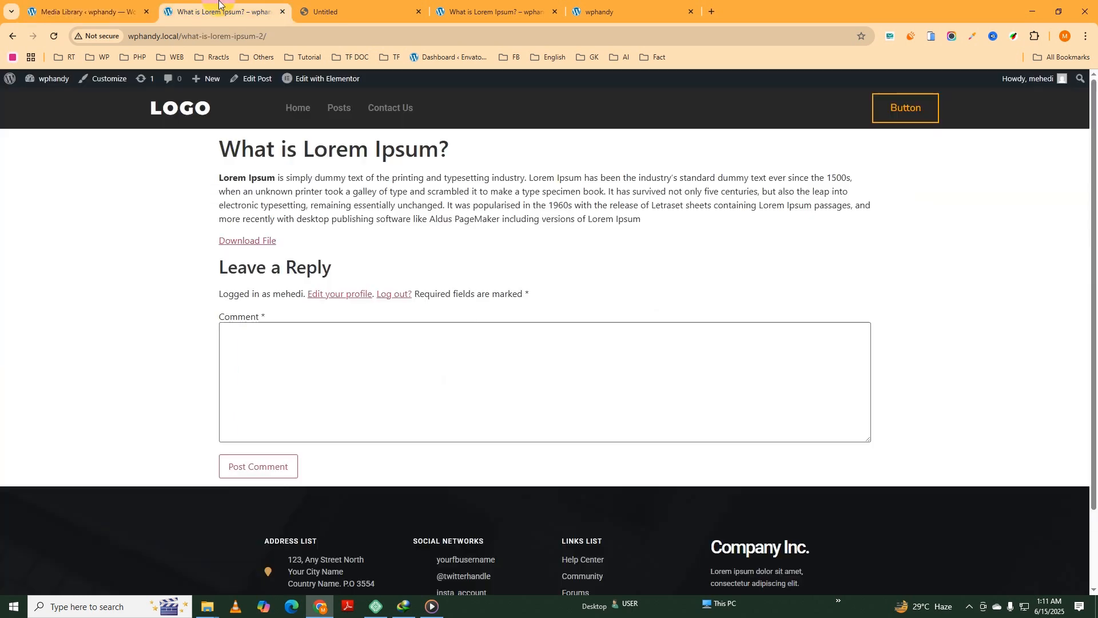
pyautogui.rightClick(244, 81)
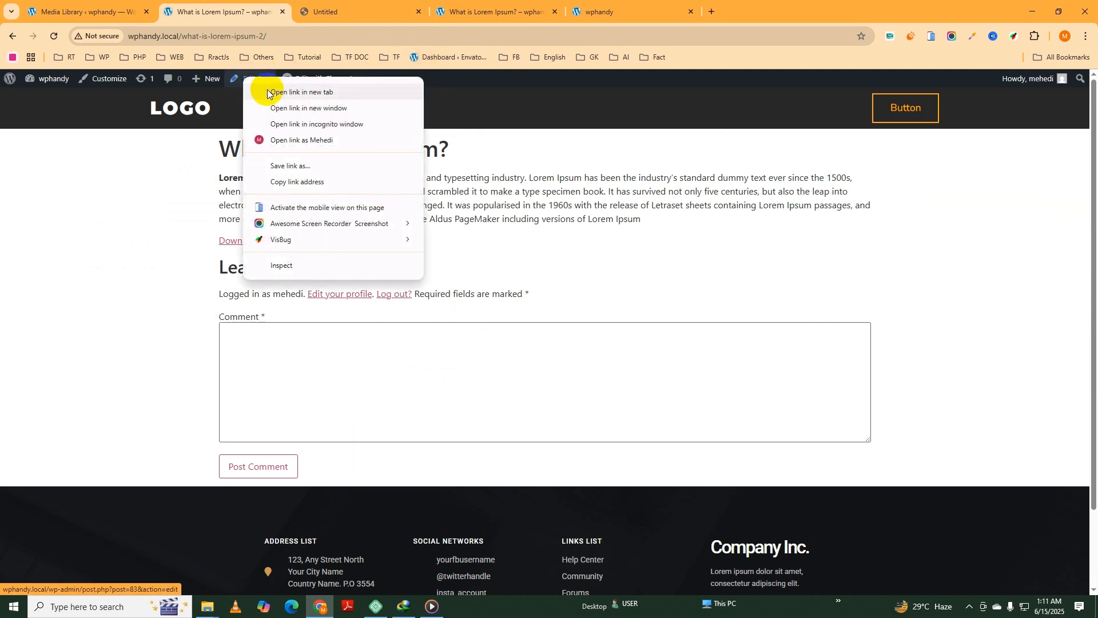
pyautogui.click(263, 90)
pyautogui.hotkey('ctrl', 'Tab')
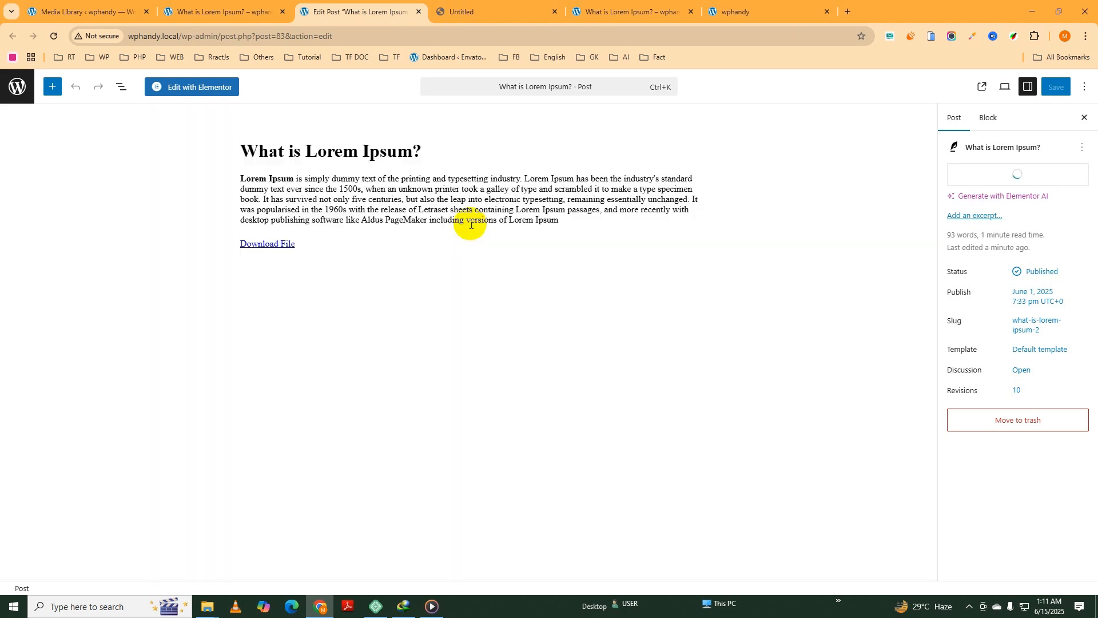
# Step: Add a Buttons block below the "Download File" link and label its button "PDF File Download"
pyautogui.click(303, 242)
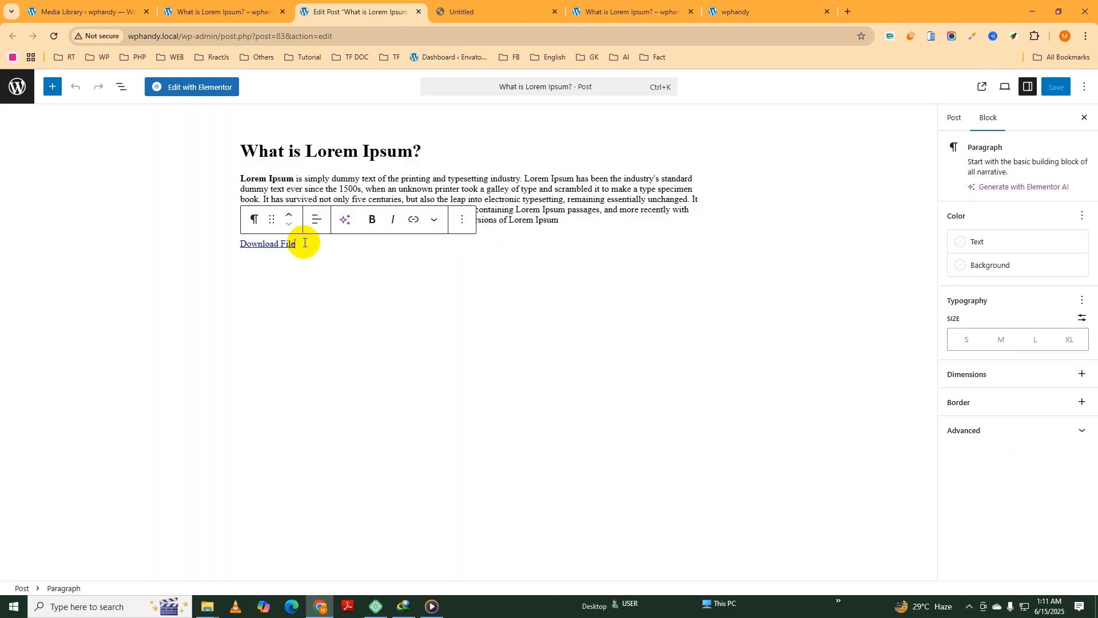
pyautogui.press('Return')
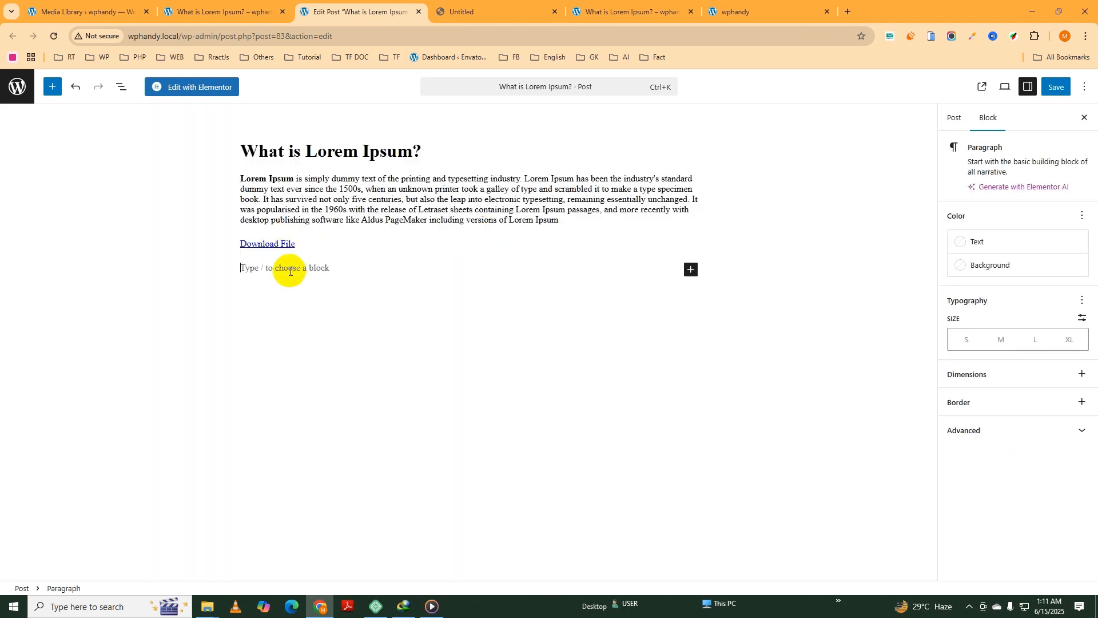
pyautogui.click(697, 272)
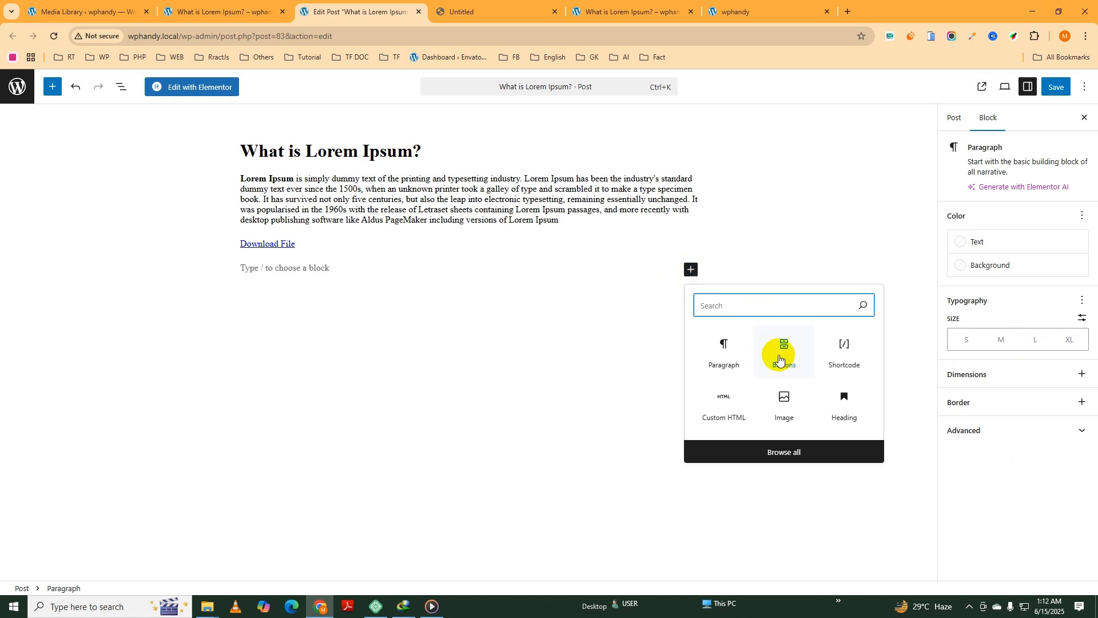
pyautogui.write('button')
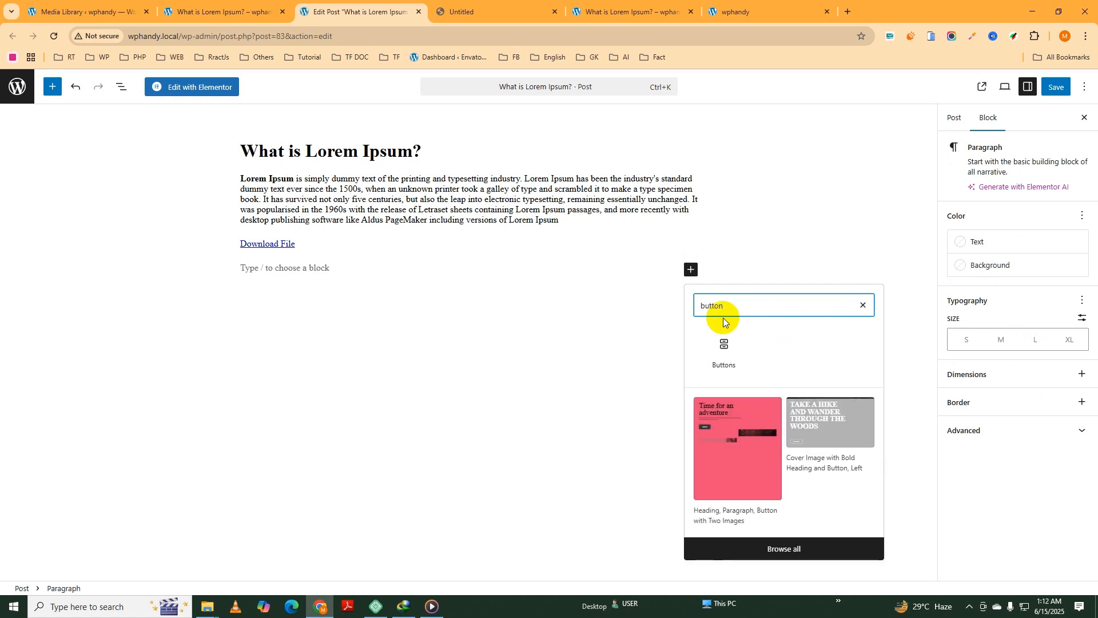
pyautogui.click(713, 356)
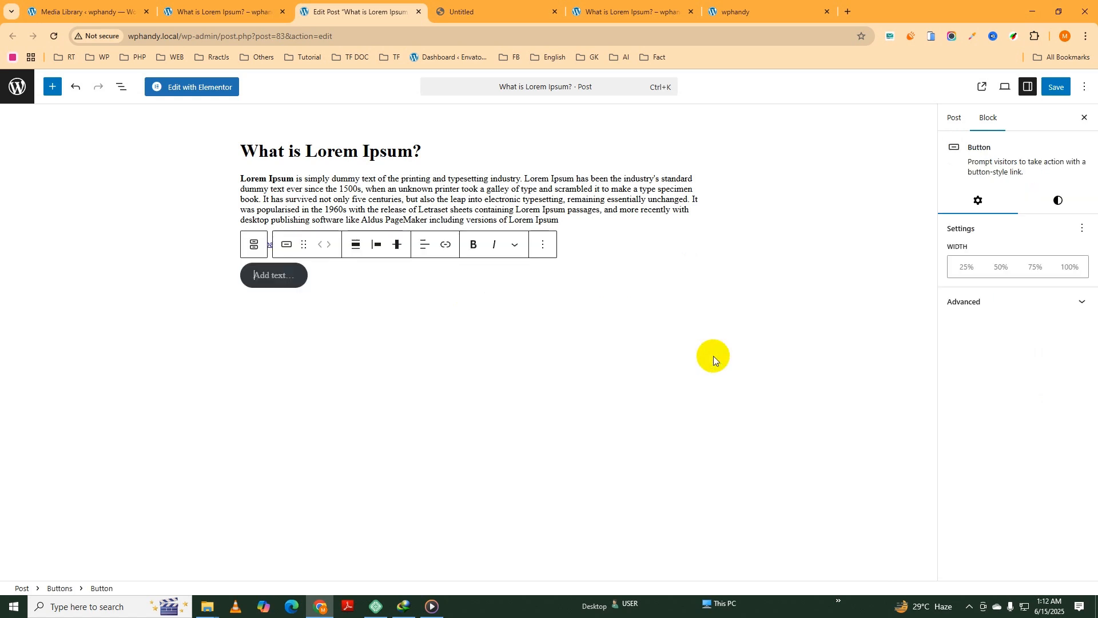
pyautogui.click(279, 279)
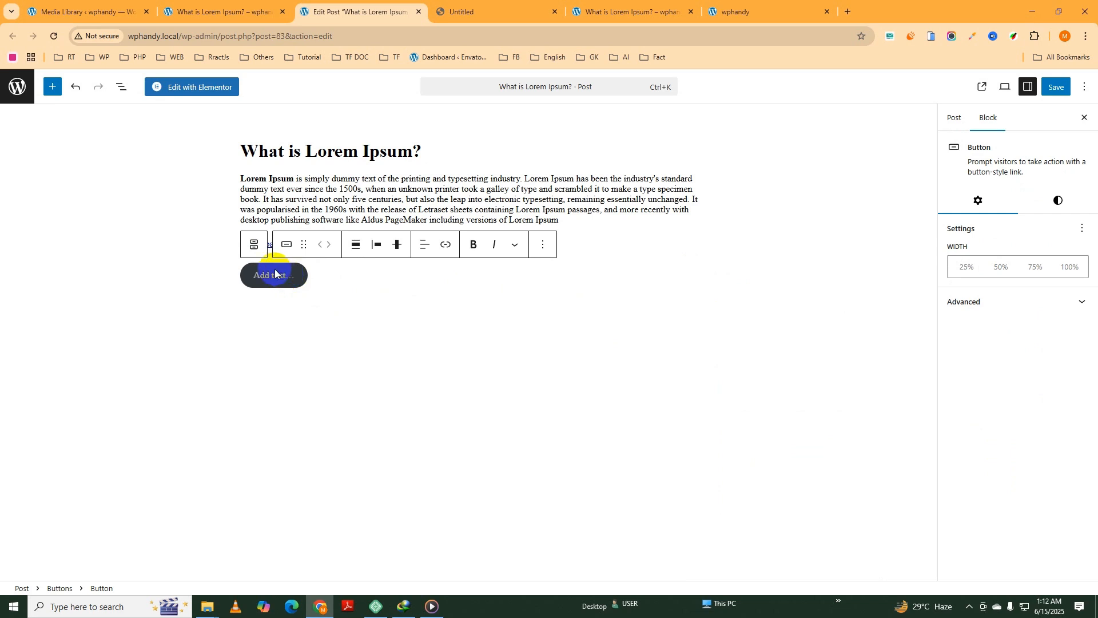
pyautogui.write('PDF File')
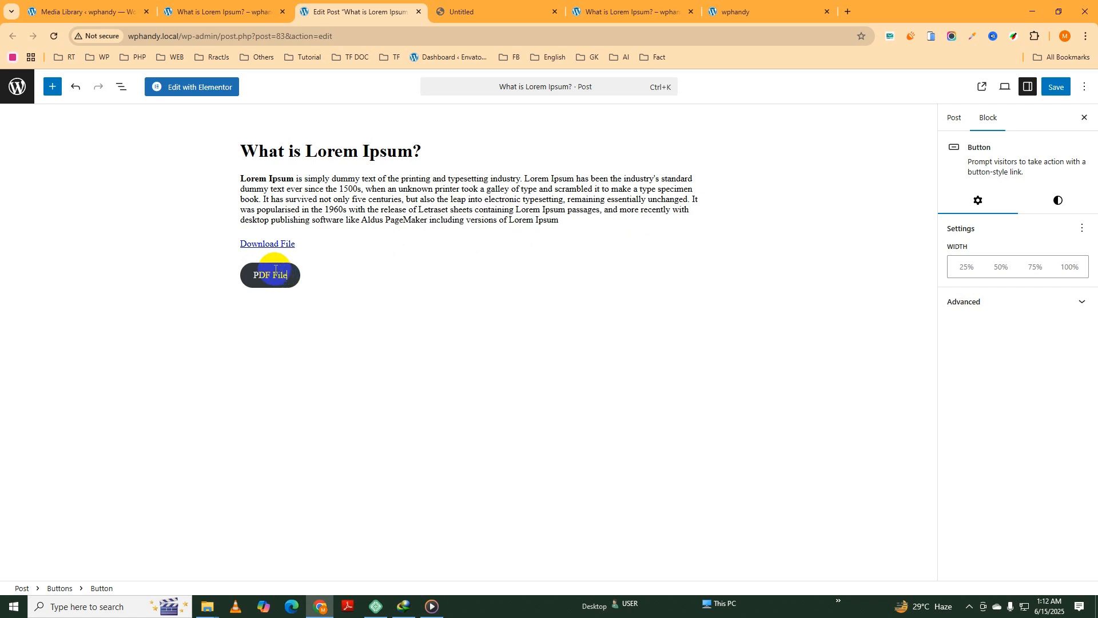
pyautogui.write(' Download')
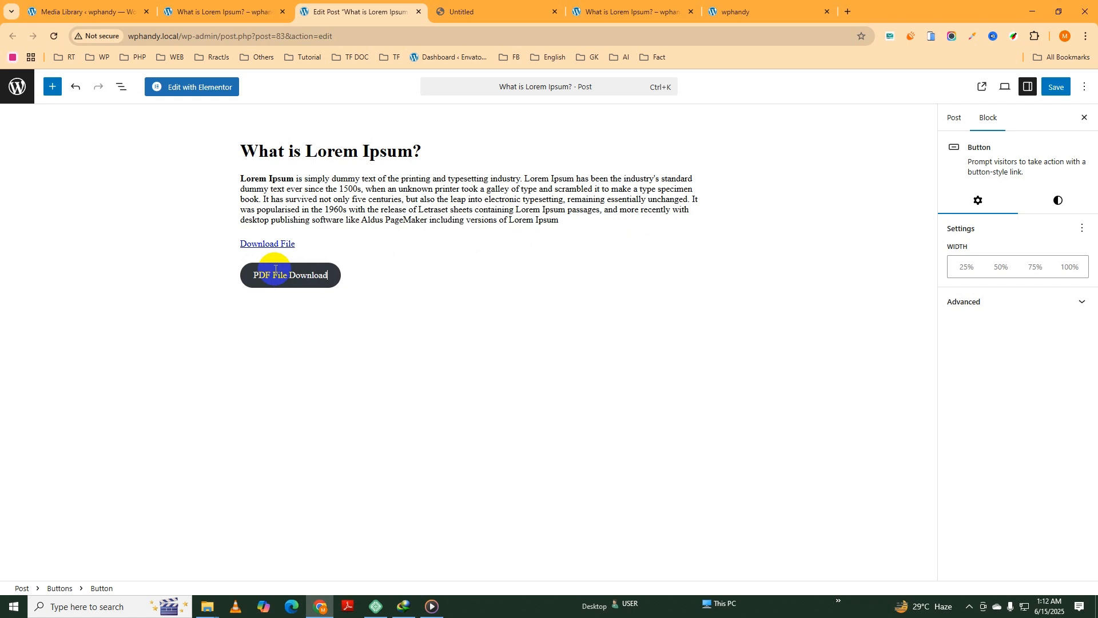
pyautogui.click(319, 324)
# Step: Link the "PDF File Download" button to the copied URL of Marketplace.pdf
pyautogui.click(325, 272)
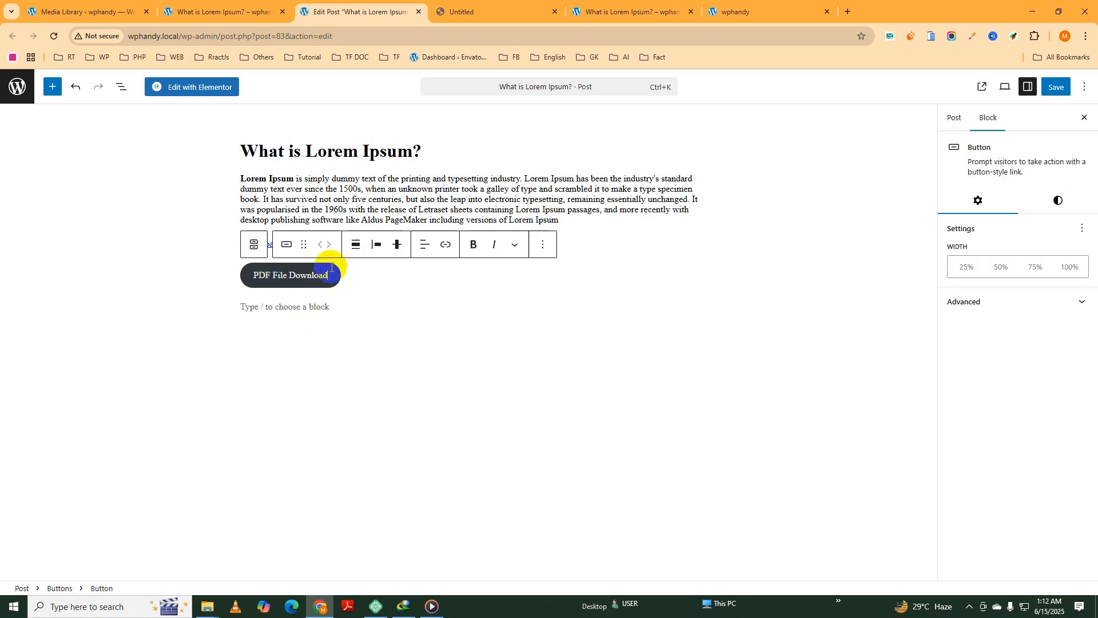
pyautogui.click(446, 245)
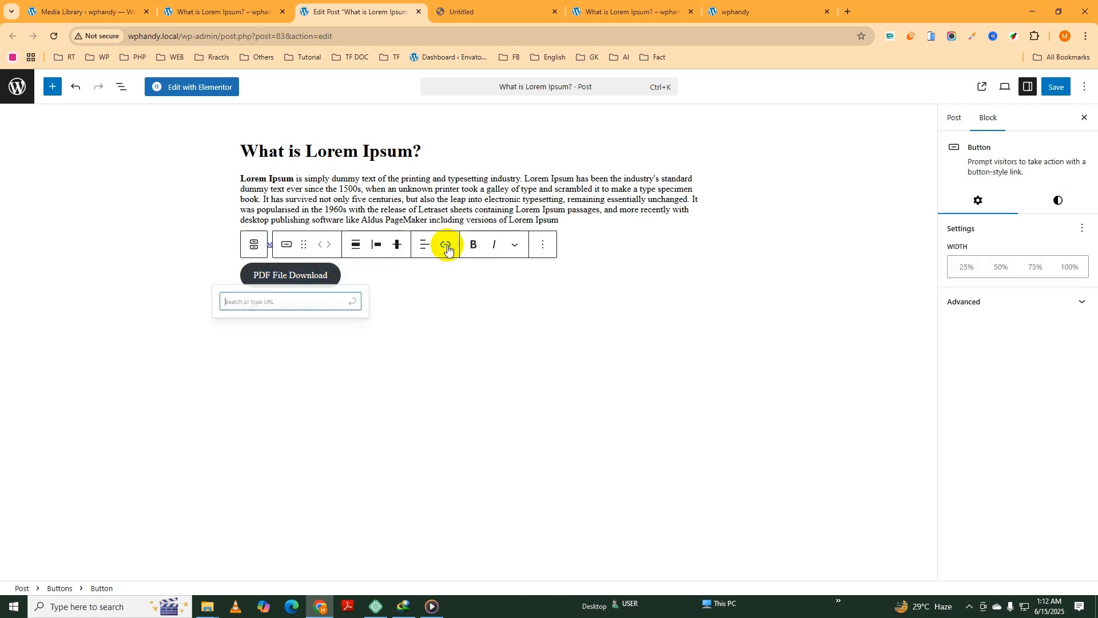
pyautogui.hotkey('ctrl', 'v')
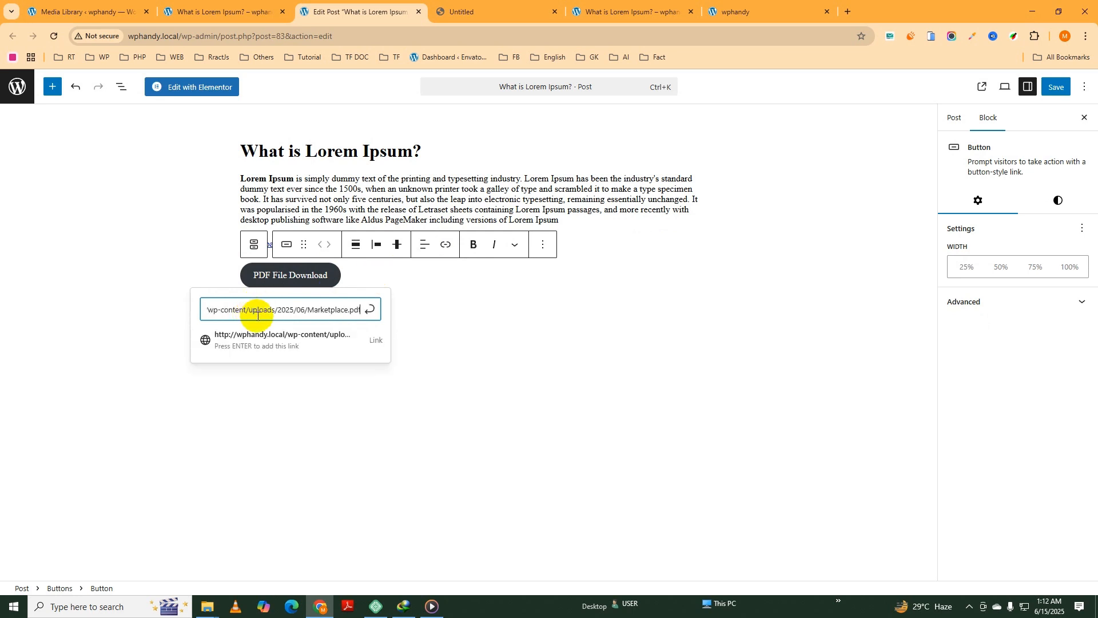
pyautogui.click(379, 341)
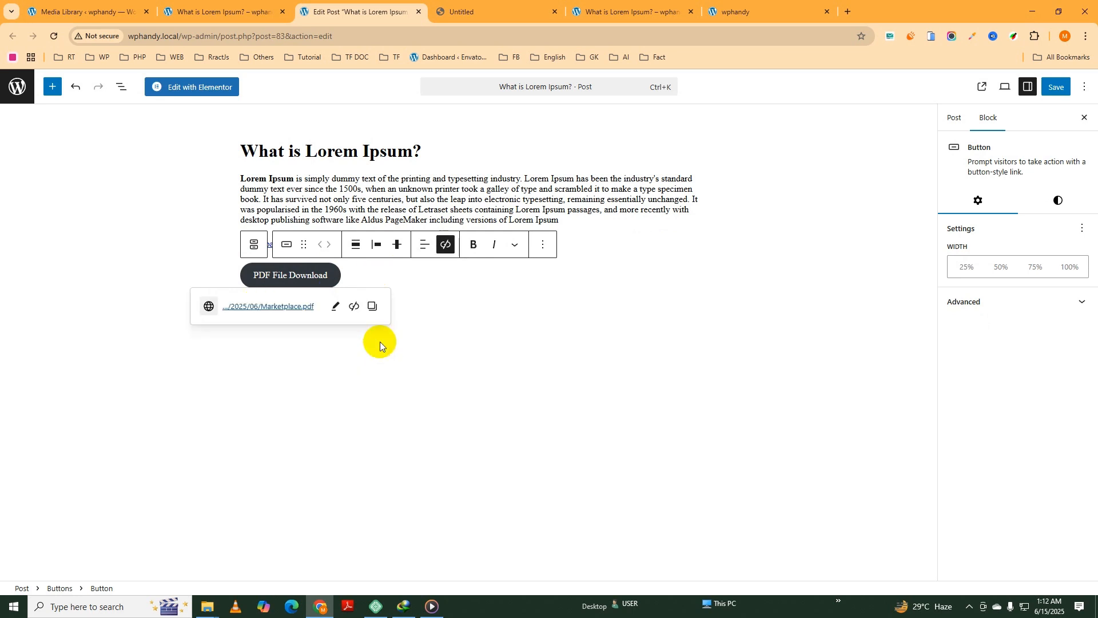
# Step: Set the "PDF File Download" button's link to open in a new tab and save the post
pyautogui.click(332, 312)
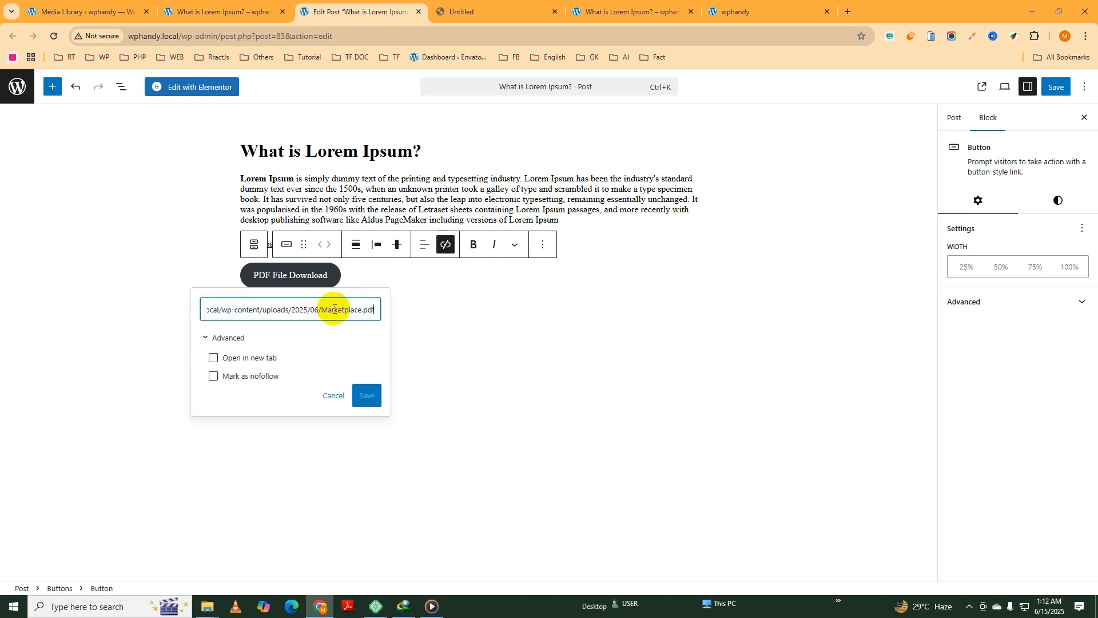
pyautogui.click(213, 359)
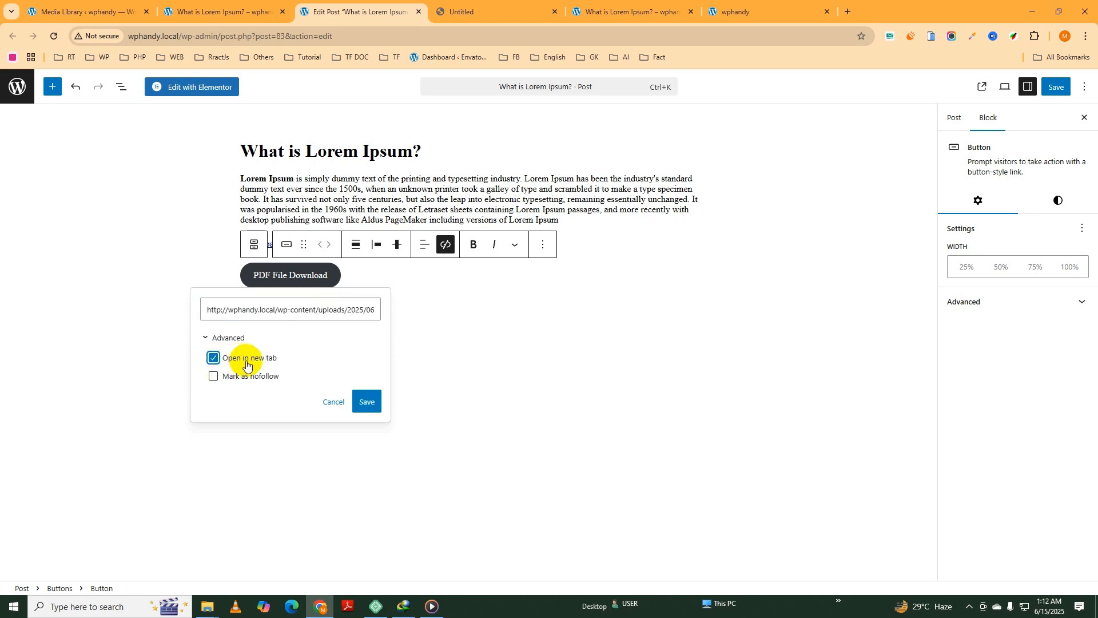
pyautogui.click(373, 405)
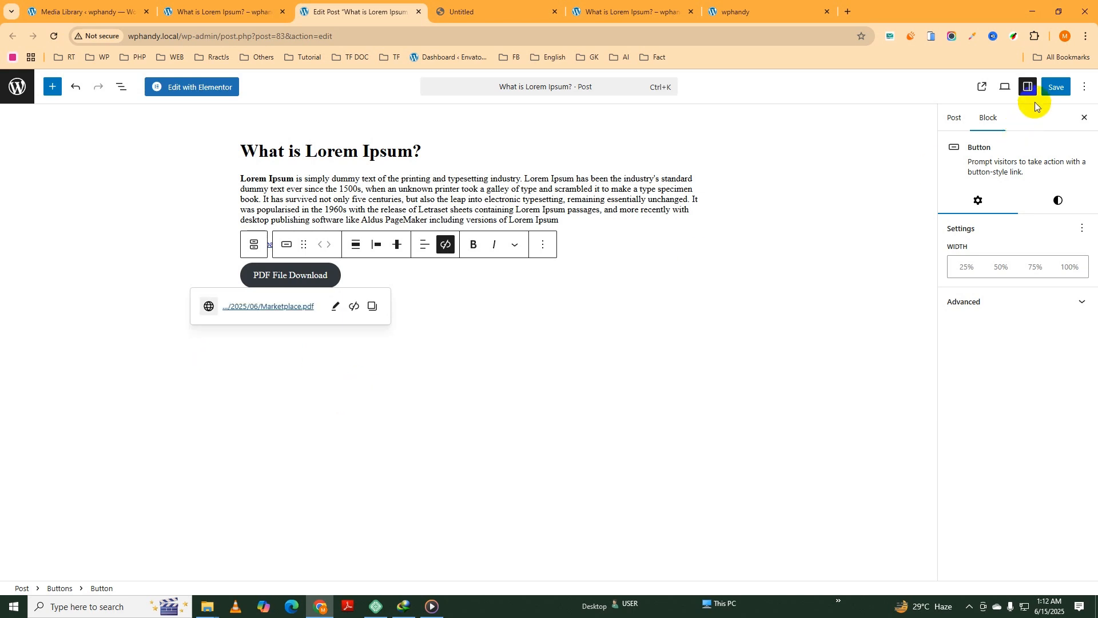
pyautogui.click(1054, 87)
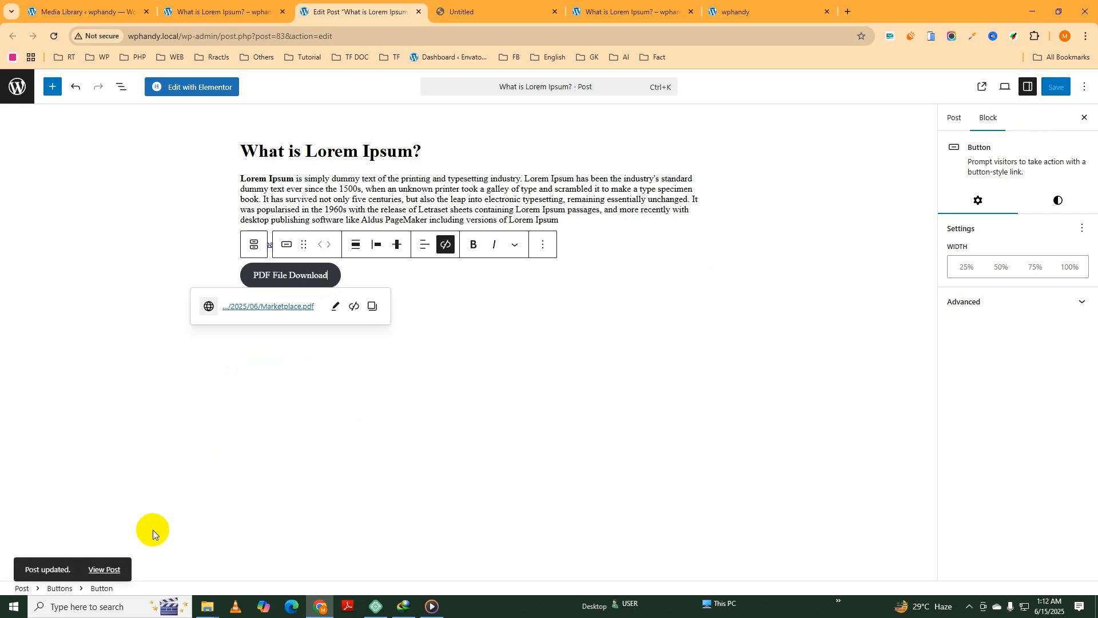
# Step: Download Marketplace.pdf through the live post's "PDF File Download" button as a numbered duplicate and show the saved file in its folder
pyautogui.click(106, 569)
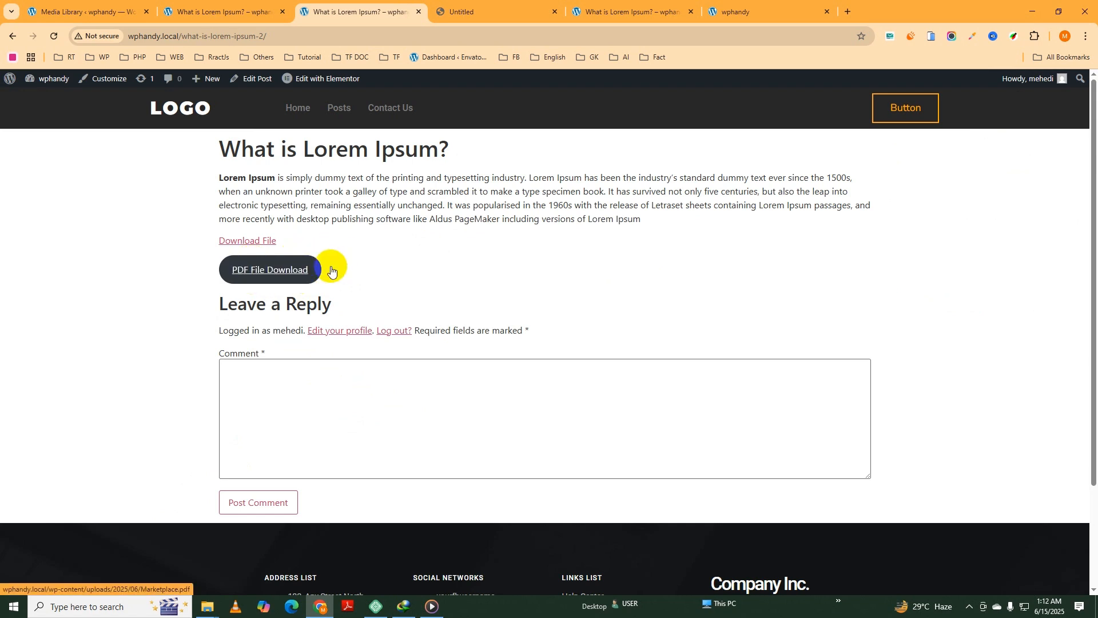
pyautogui.click(290, 275)
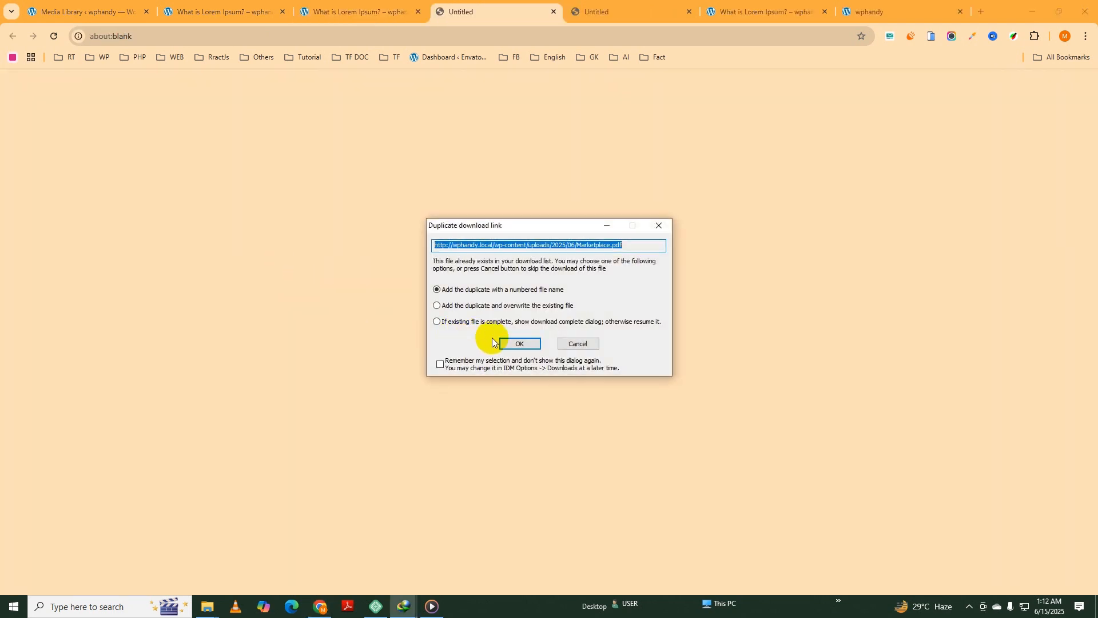
pyautogui.click(514, 344)
pyautogui.click(562, 357)
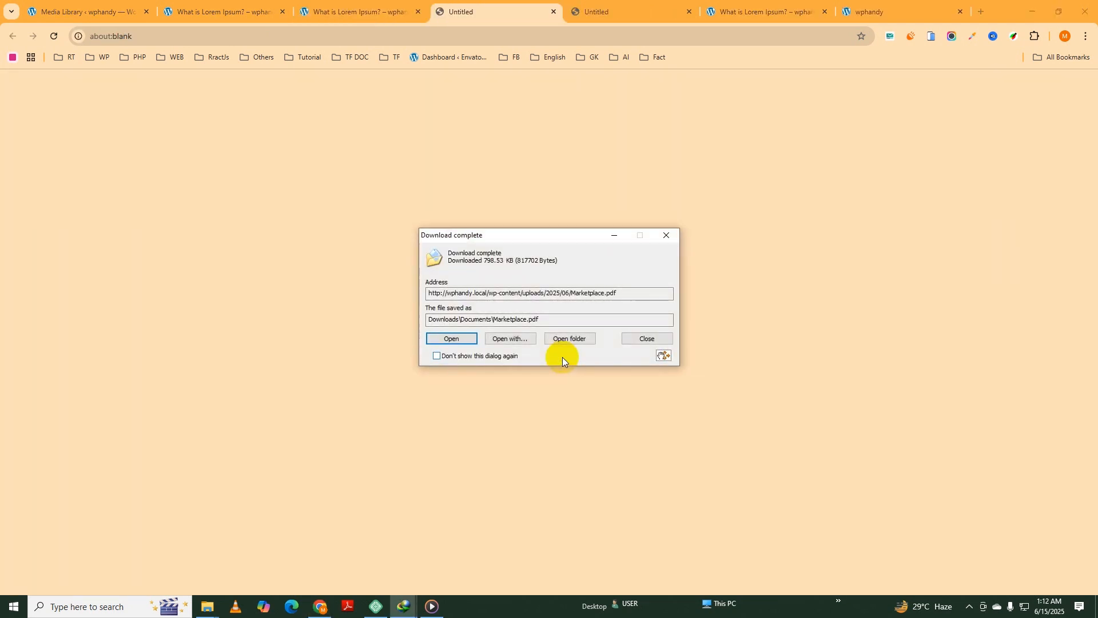
pyautogui.click(572, 339)
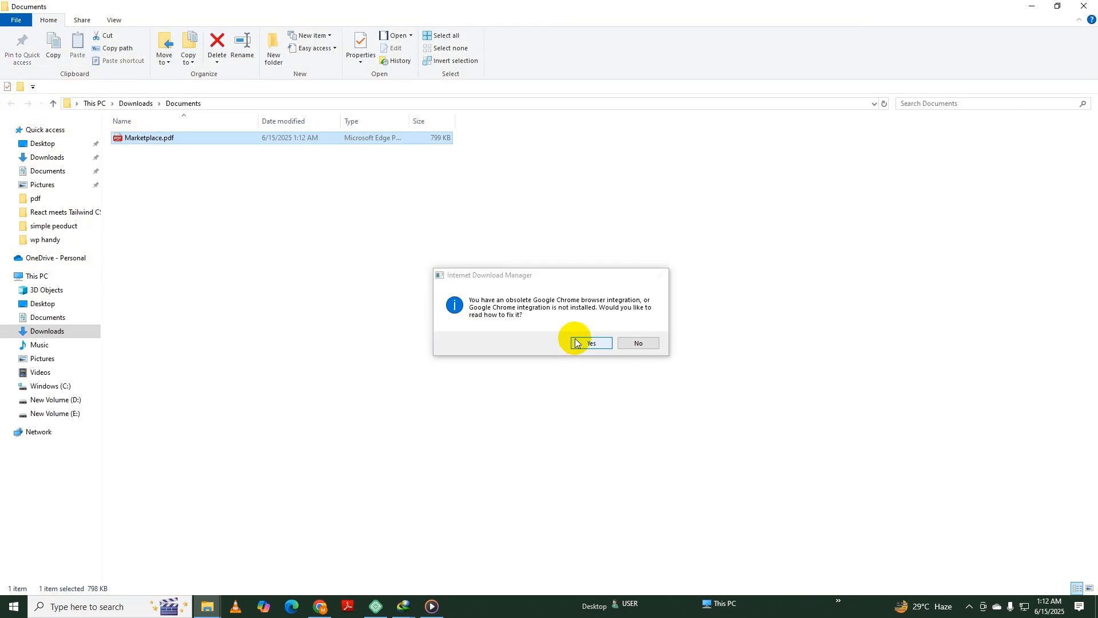
pyautogui.click(635, 343)
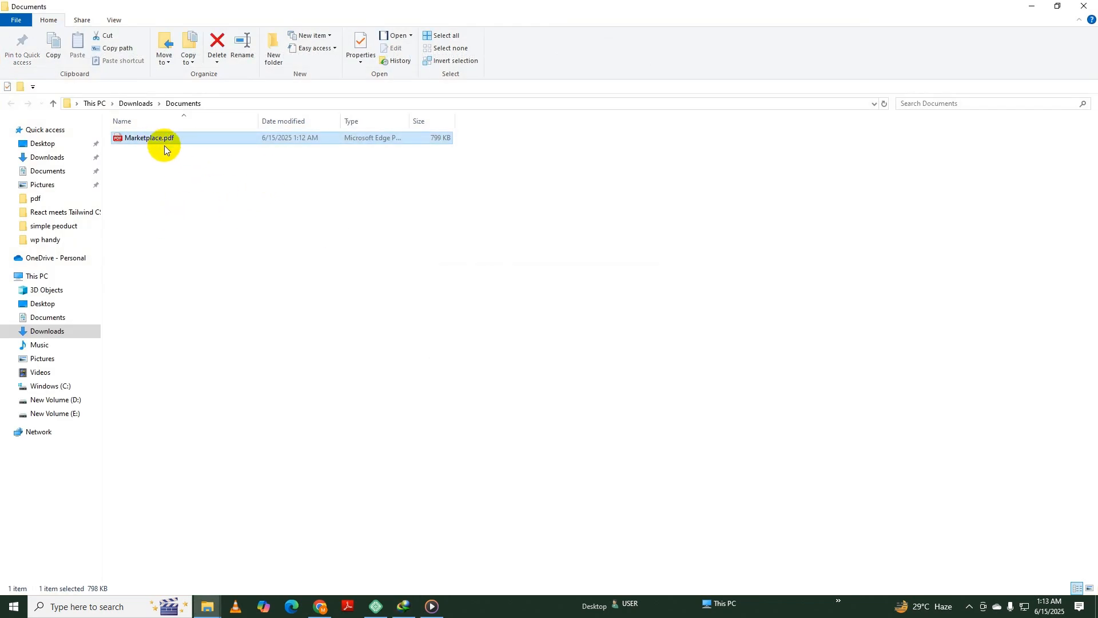